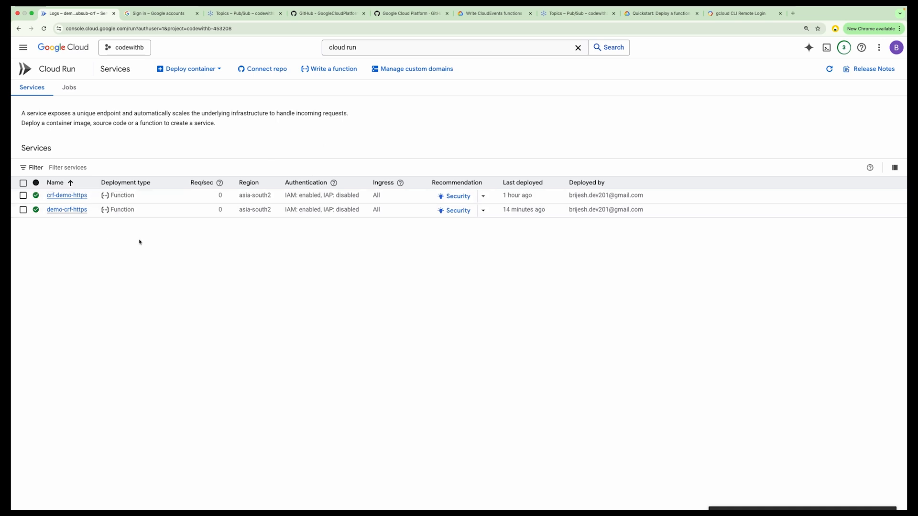
Step: Start a new Cloud Run service from an inline function and name it crf-pubsub-demo
{"action": "left_click", "coordinate": [319, 72]}
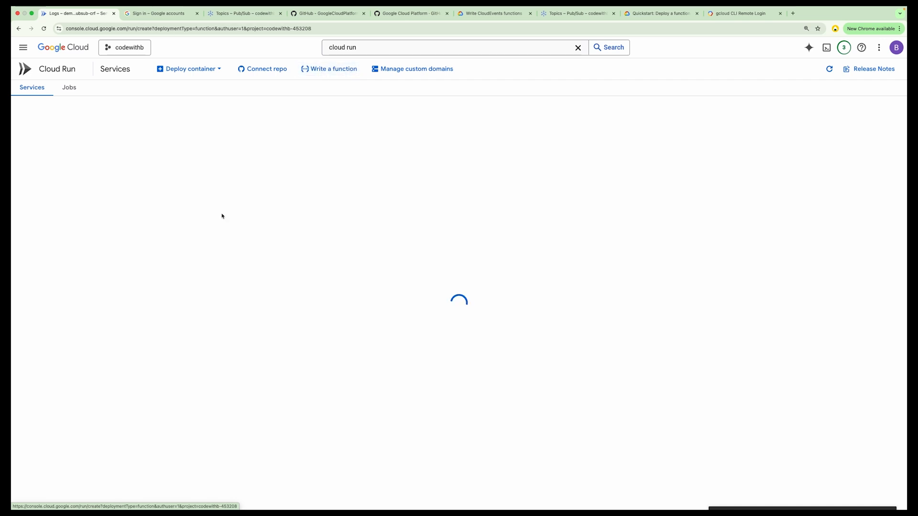
{"action": "scroll", "coordinate": [145, 386], "scroll_direction": "down", "scroll_amount": 2}
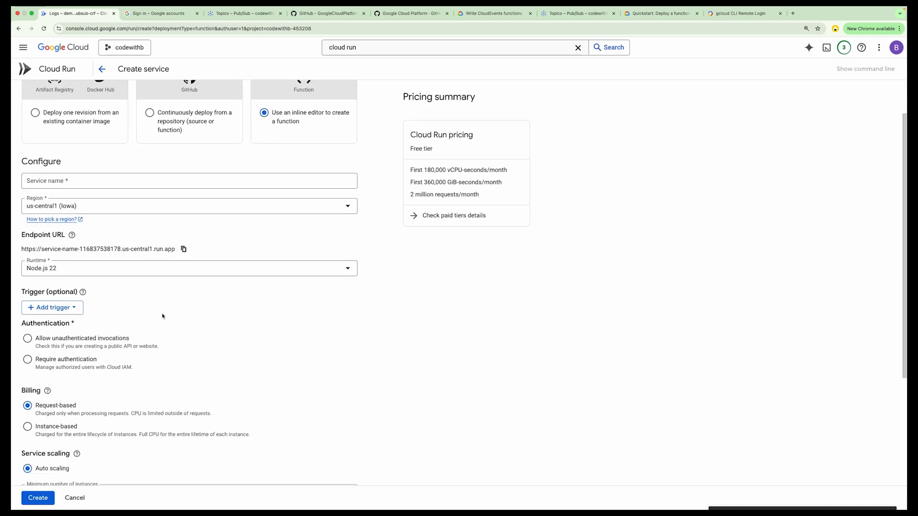
{"action": "left_click", "coordinate": [91, 182]}
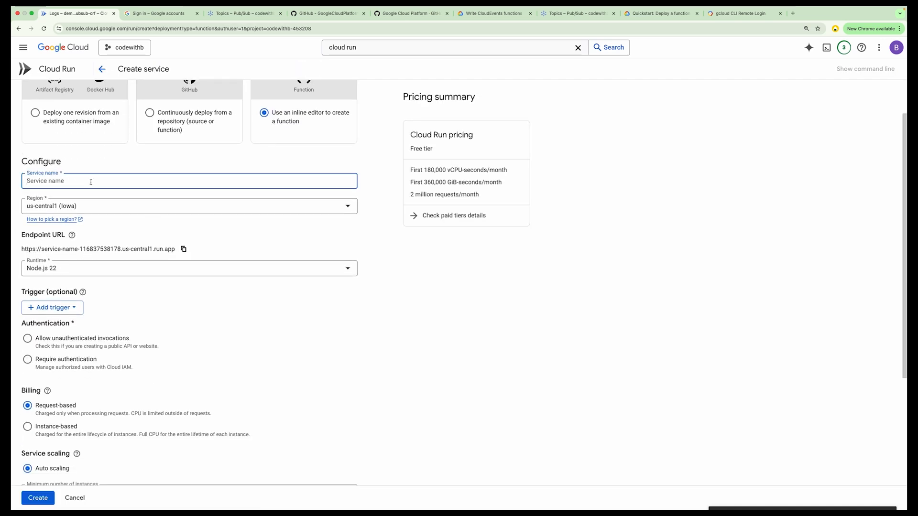
{"action": "type", "text": "crf-pubsub"}
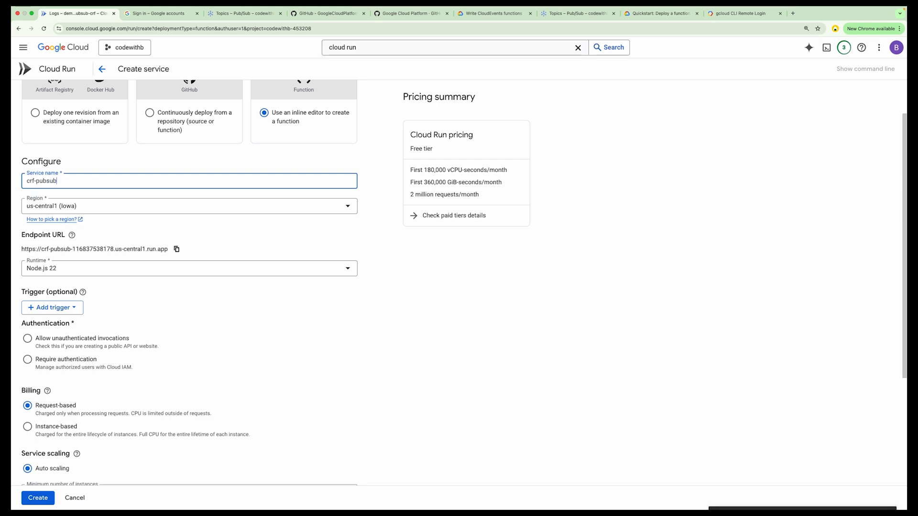
{"action": "type", "text": "-"}
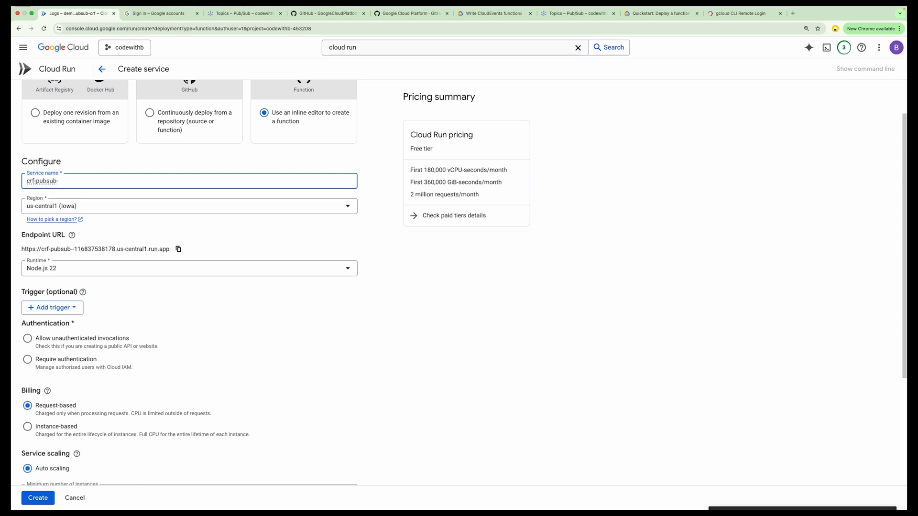
{"action": "type", "text": "demo"}
Step: Set the service's region to asia-south2 (Delhi) and its runtime to Java 21
{"action": "left_click", "coordinate": [71, 209]}
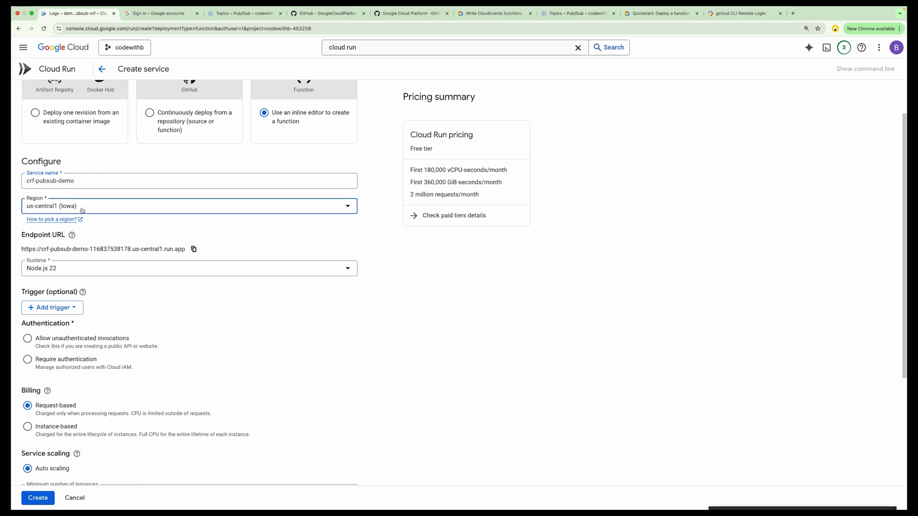
{"action": "type", "text": "asia-sout"}
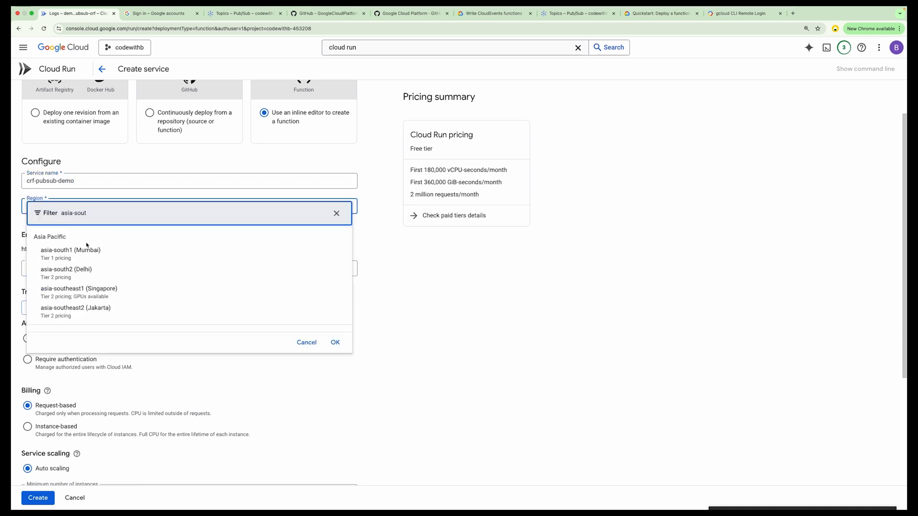
{"action": "left_click", "coordinate": [79, 271]}
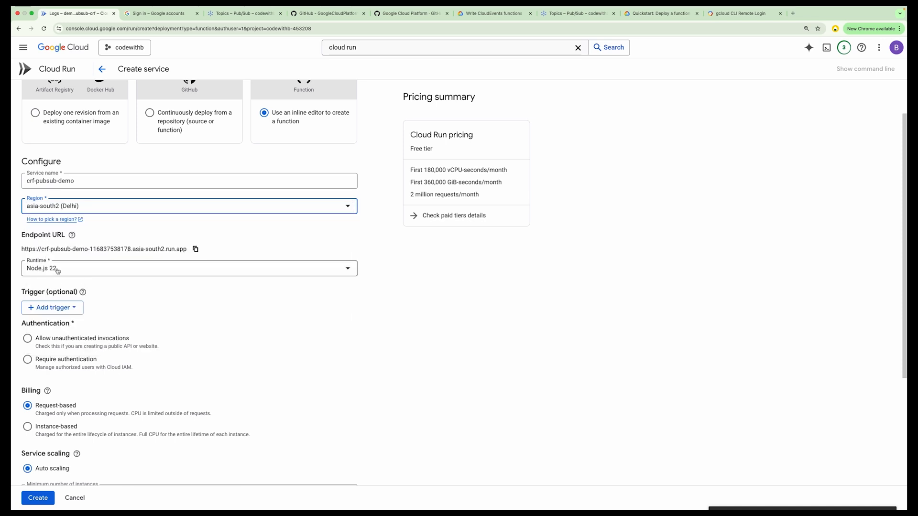
{"action": "left_click", "coordinate": [58, 270]}
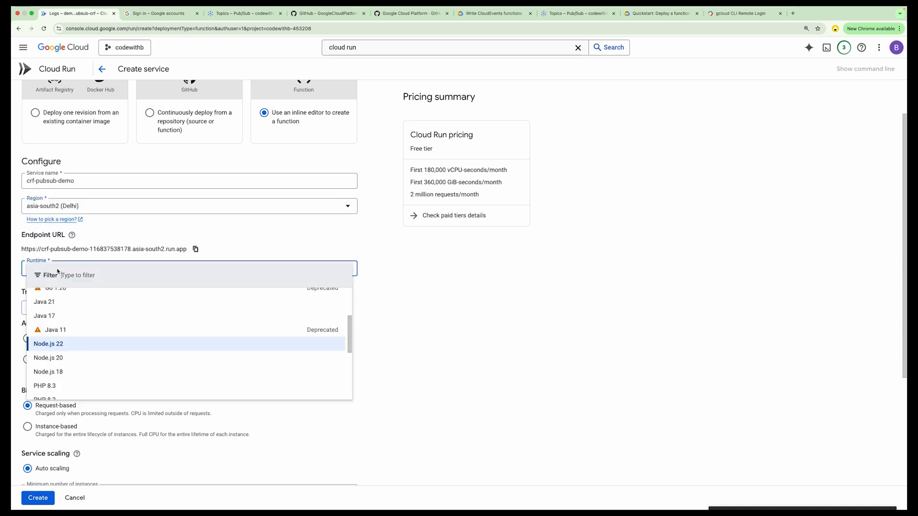
{"action": "left_click", "coordinate": [48, 305]}
{"action": "left_click_drag", "start_coordinate": [22, 250], "coordinate": [187, 253]}
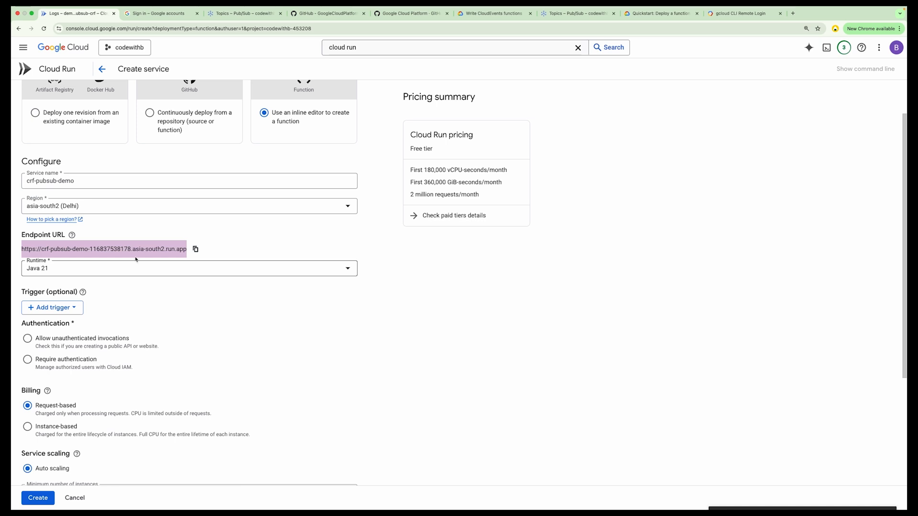
{"action": "left_click", "coordinate": [42, 251]}
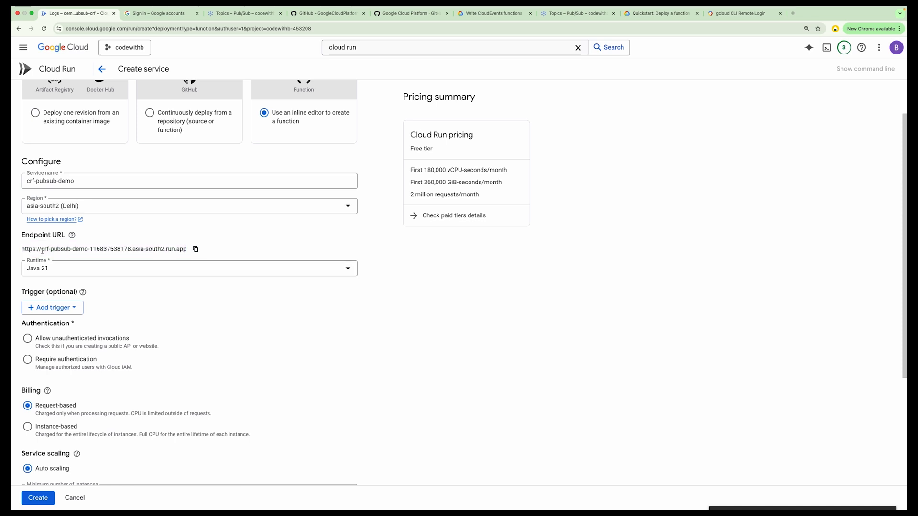
{"action": "left_click_drag", "start_coordinate": [41, 250], "coordinate": [87, 251]}
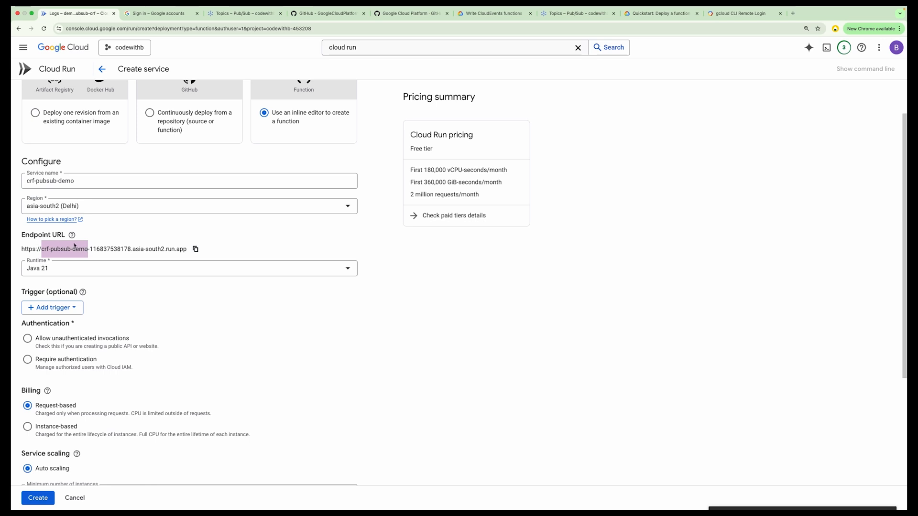
{"action": "left_click", "coordinate": [74, 246]}
Step: Add a Pub/Sub trigger to the service and name it demo-pubsub-trigger
{"action": "scroll", "coordinate": [118, 269], "scroll_direction": "down", "scroll_amount": 1}
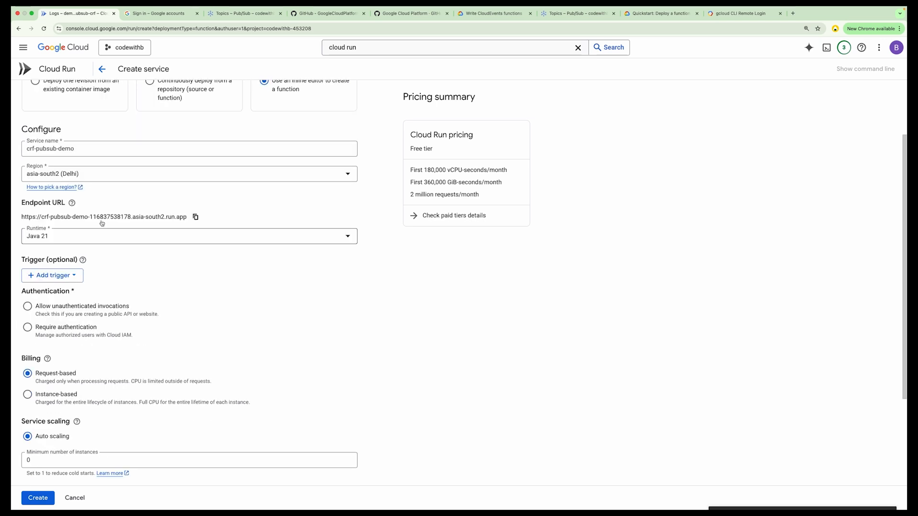
{"action": "left_click", "coordinate": [77, 282]}
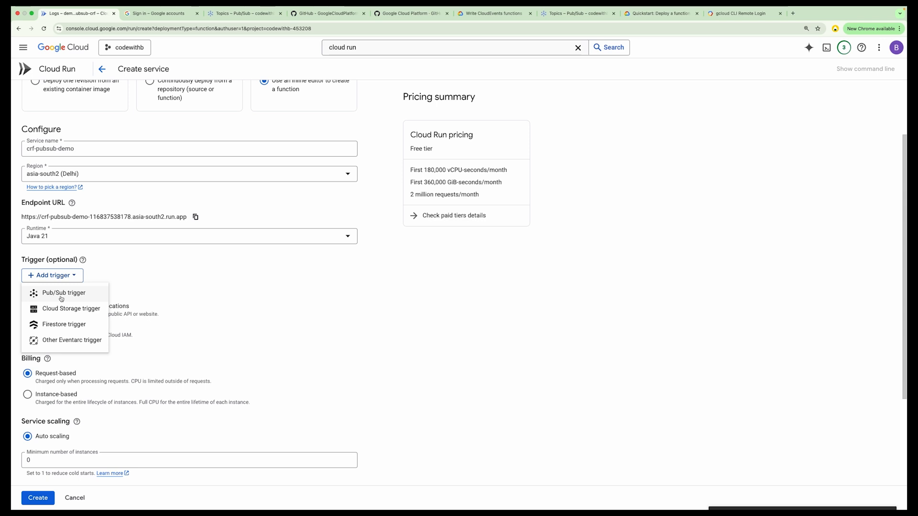
{"action": "left_click", "coordinate": [57, 296]}
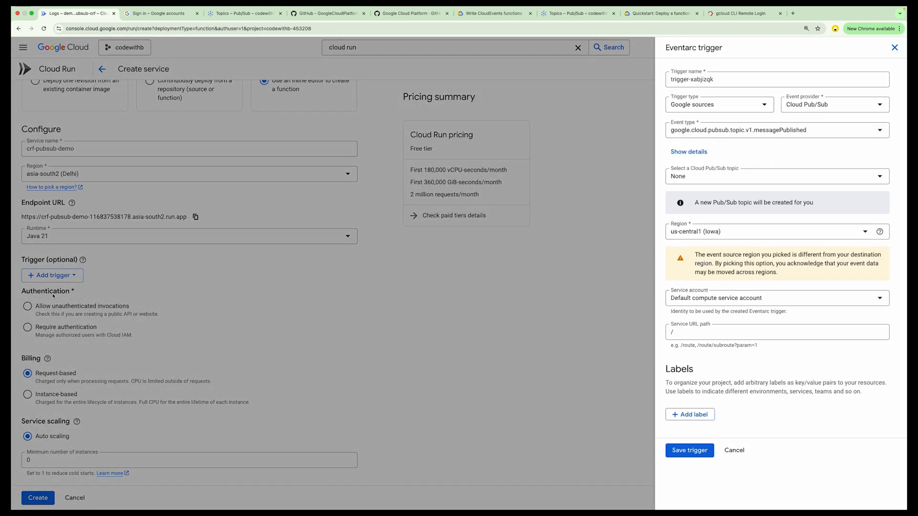
{"action": "triple_click", "coordinate": [731, 79]}
{"action": "key", "text": "BackSpace"}
{"action": "type", "text": "demo-pubsub-trigger"}
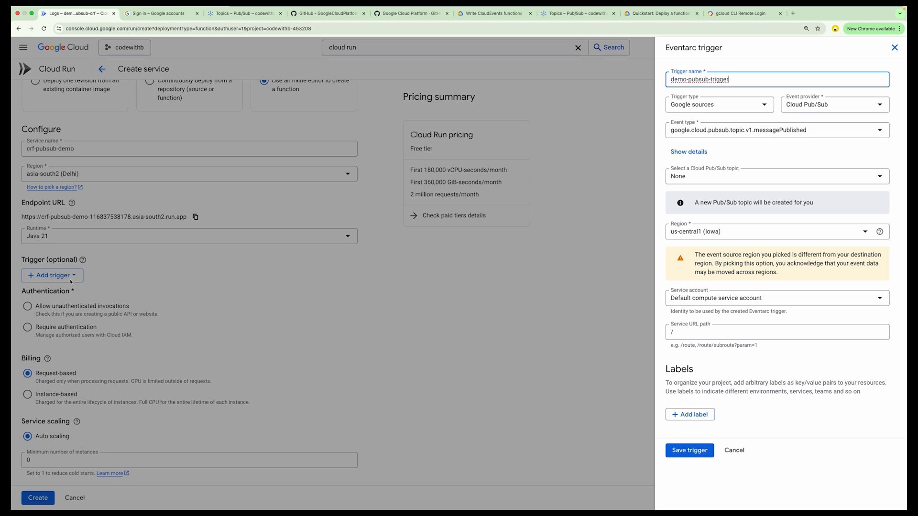
Step: Assign the bp-demo topic to the trigger and view that topic's details in the Pub/Sub console
{"action": "left_click_drag", "start_coordinate": [786, 156], "coordinate": [812, 150]}
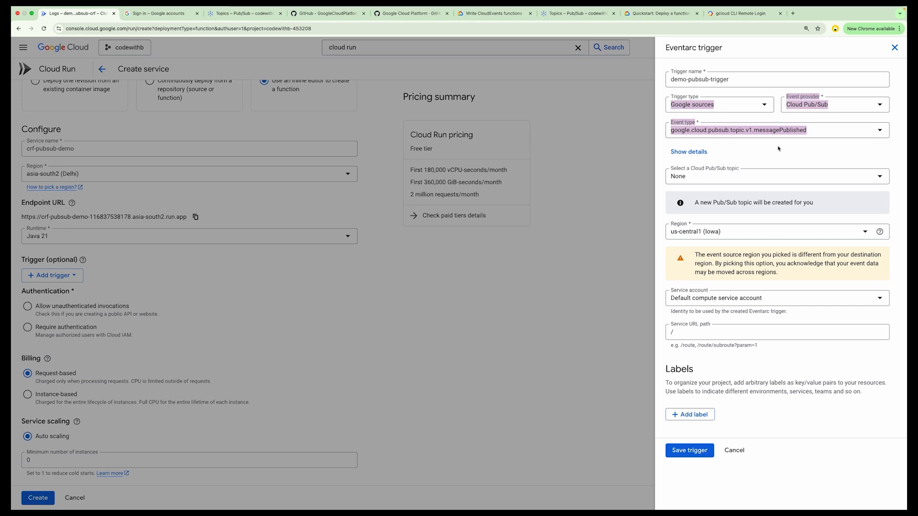
{"action": "left_click", "coordinate": [730, 182]}
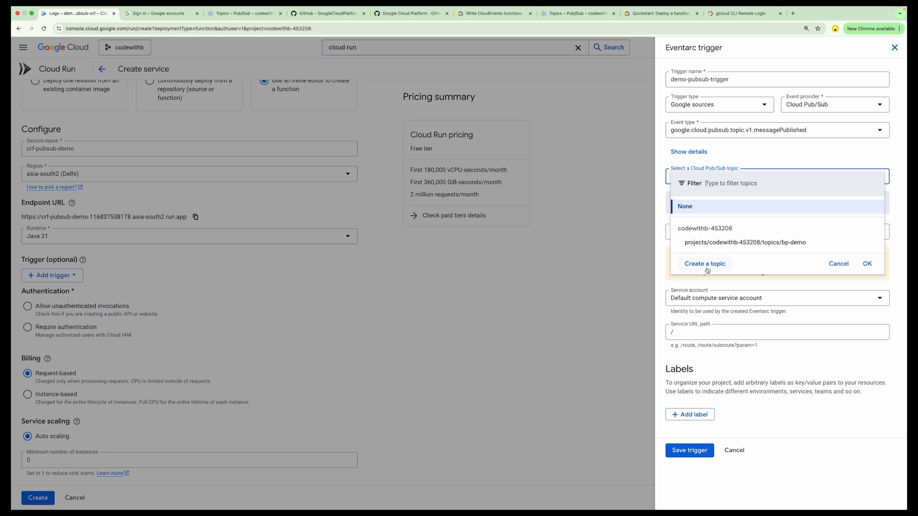
{"action": "left_click", "coordinate": [793, 244]}
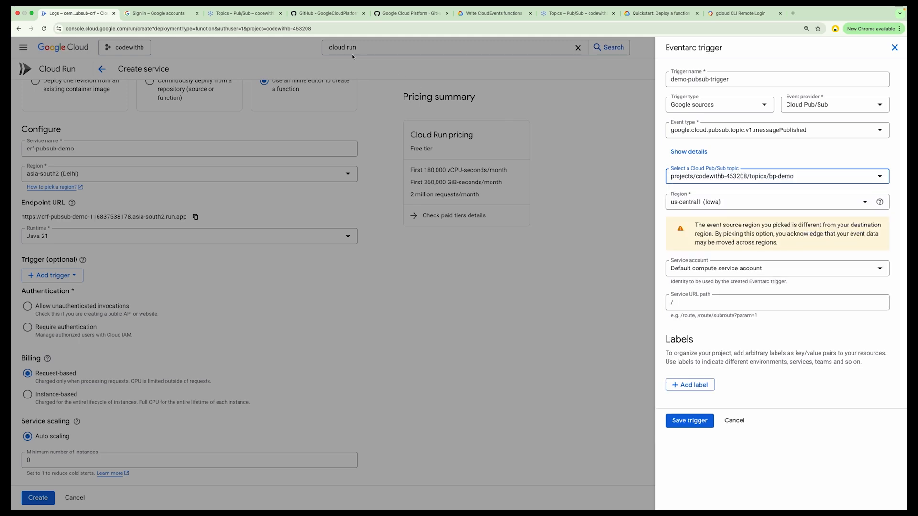
{"action": "left_click", "coordinate": [242, 13]}
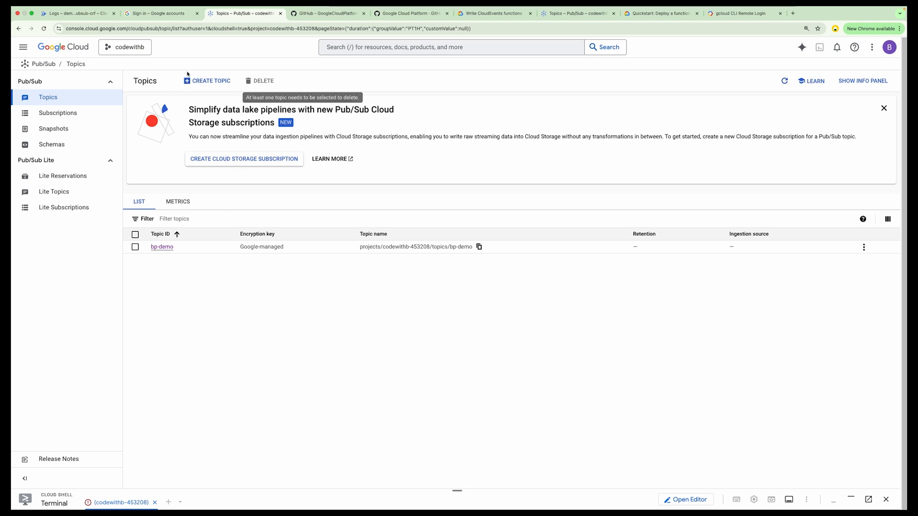
{"action": "left_click", "coordinate": [163, 247]}
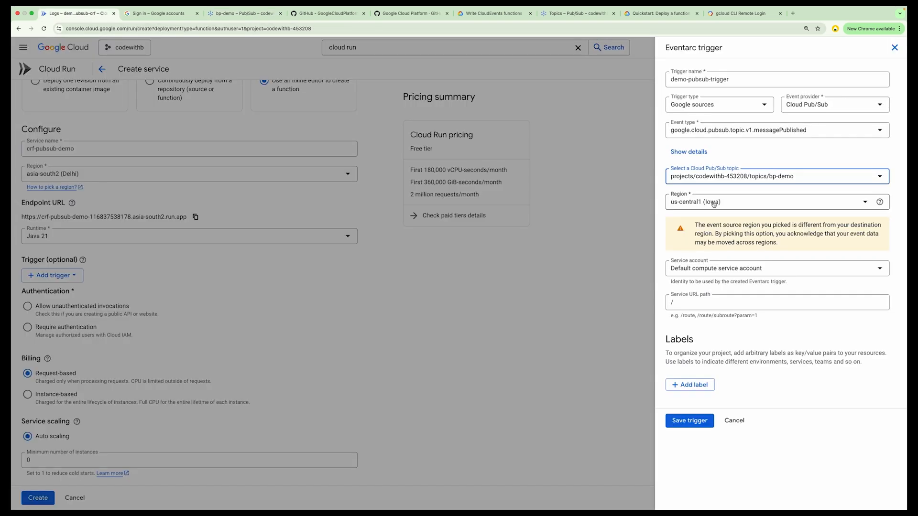
Step: Set the trigger's region to asia-south2 (Delhi) and save the trigger
{"action": "left_click", "coordinate": [714, 203]}
{"action": "type", "text": "asi"}
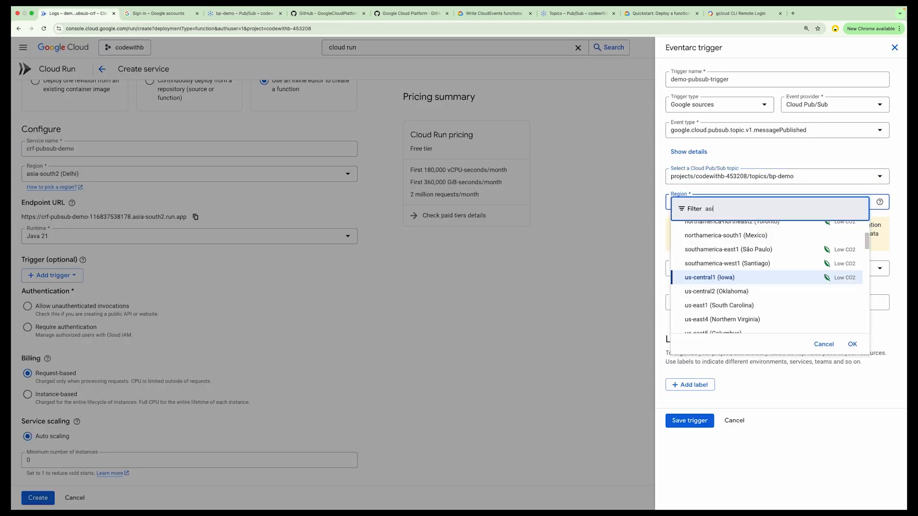
{"action": "type", "text": "a-so"}
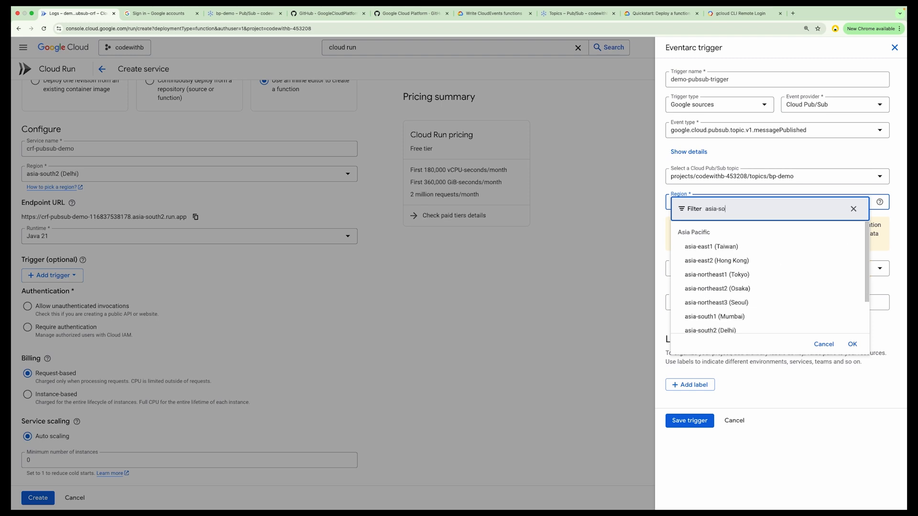
{"action": "left_click", "coordinate": [713, 261]}
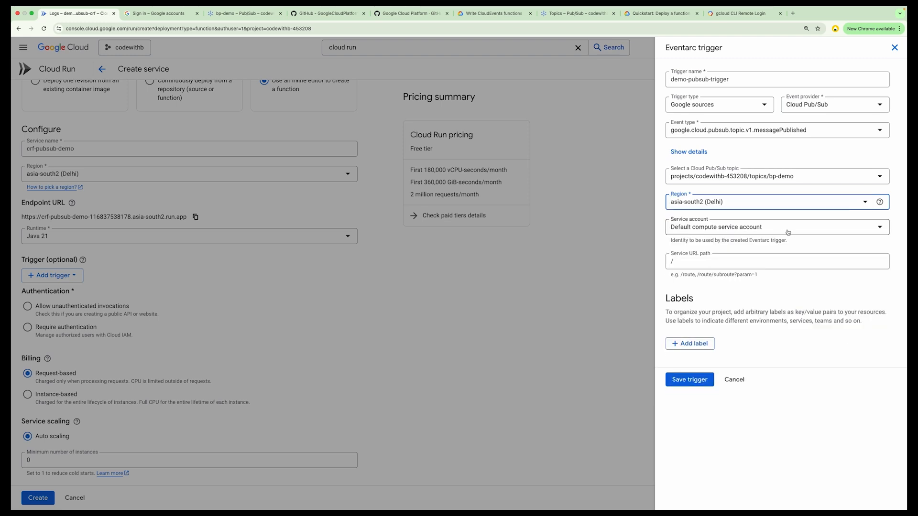
{"action": "left_click", "coordinate": [689, 379]}
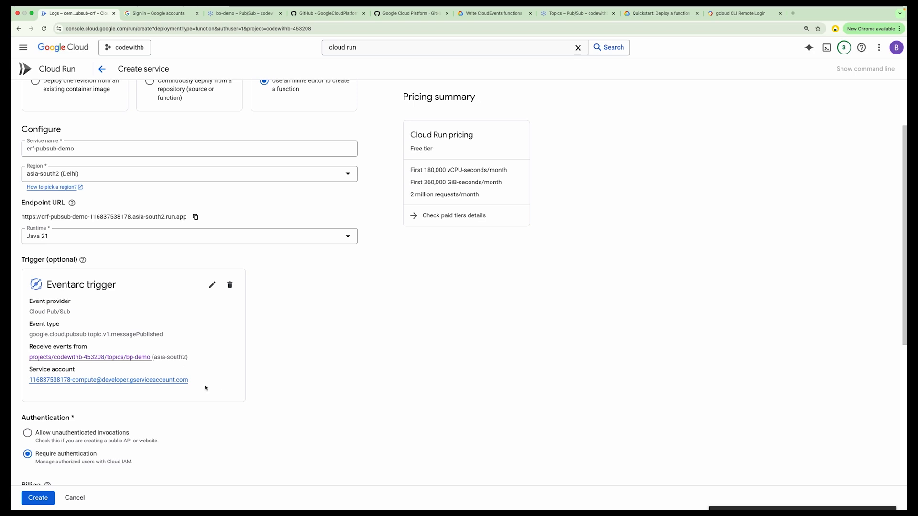
Step: Review the trigger summary and remaining service settings, and create the service with those settings
{"action": "left_click_drag", "start_coordinate": [205, 386], "coordinate": [31, 283]}
{"action": "scroll", "coordinate": [158, 379], "scroll_direction": "down", "scroll_amount": 5}
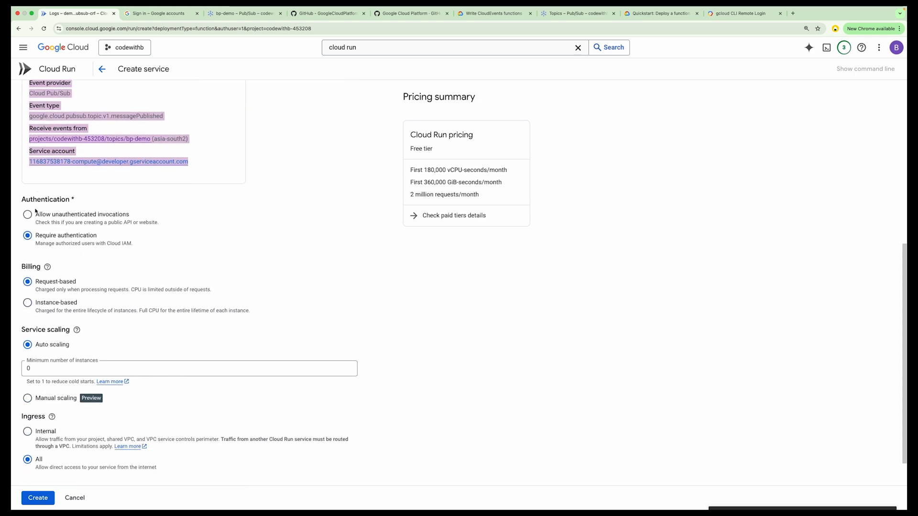
{"action": "scroll", "coordinate": [115, 272], "scroll_direction": "down", "scroll_amount": 1}
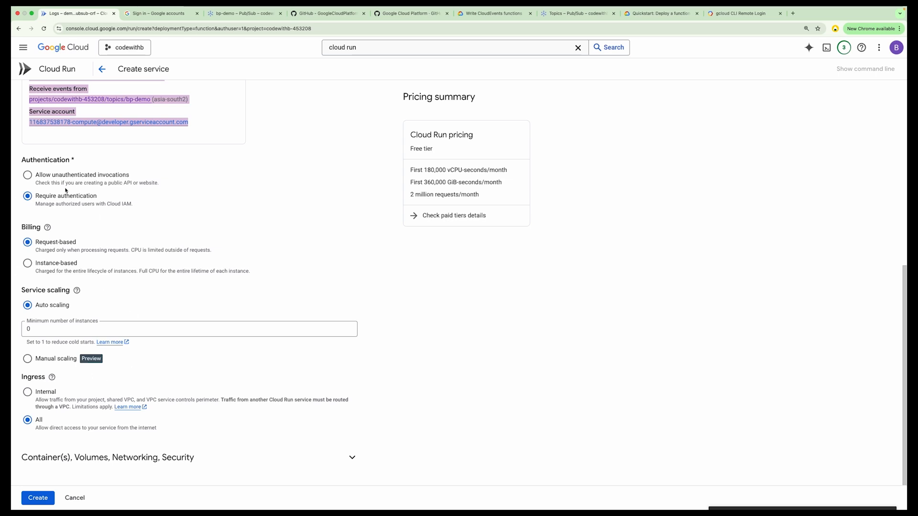
{"action": "left_click", "coordinate": [39, 500]}
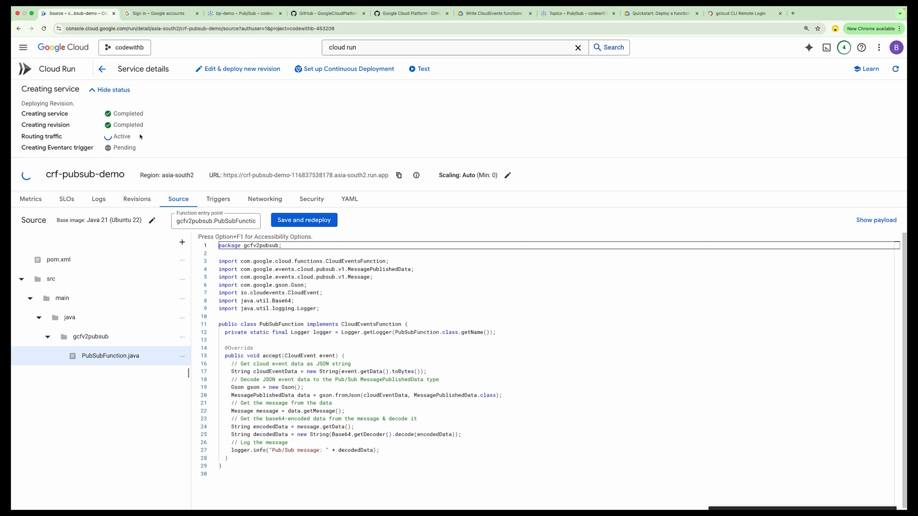
Step: Examine the service's creation status, the function entry point and the CloudEventsFunction implementation in PubSubFunction.java
{"action": "left_click_drag", "start_coordinate": [29, 136], "coordinate": [84, 138]}
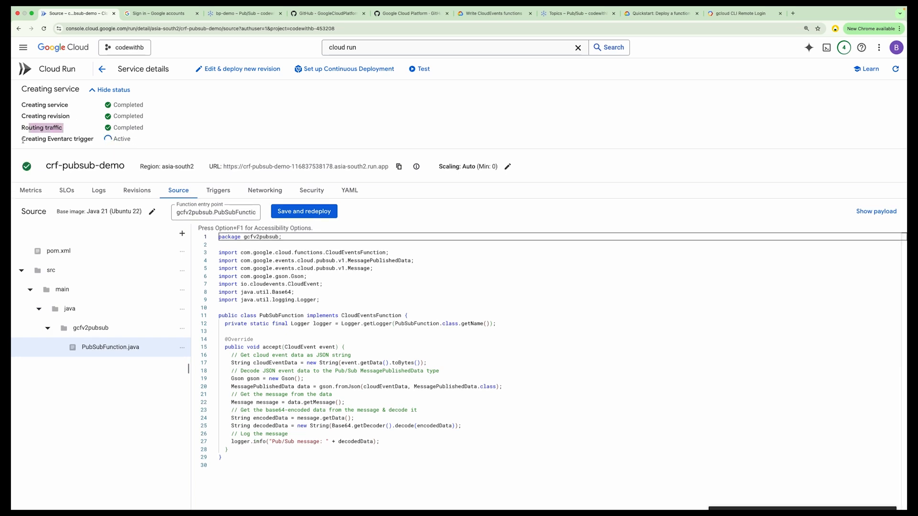
{"action": "left_click_drag", "start_coordinate": [22, 139], "coordinate": [100, 141]}
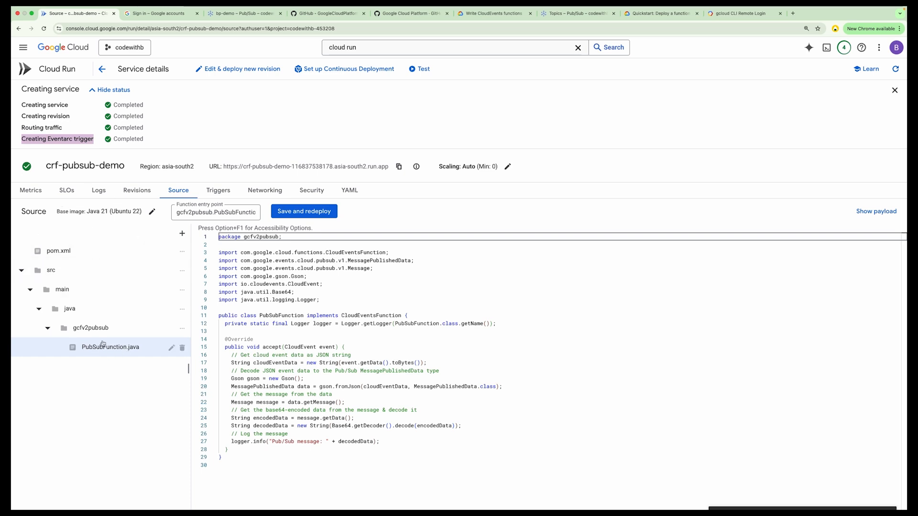
{"action": "double_click", "coordinate": [218, 213]}
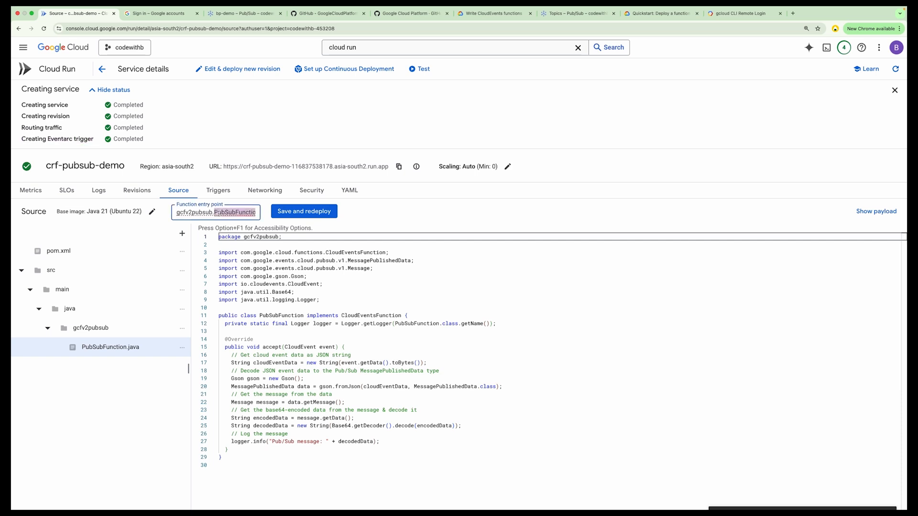
{"action": "scroll", "coordinate": [320, 287], "scroll_direction": "down", "scroll_amount": 2}
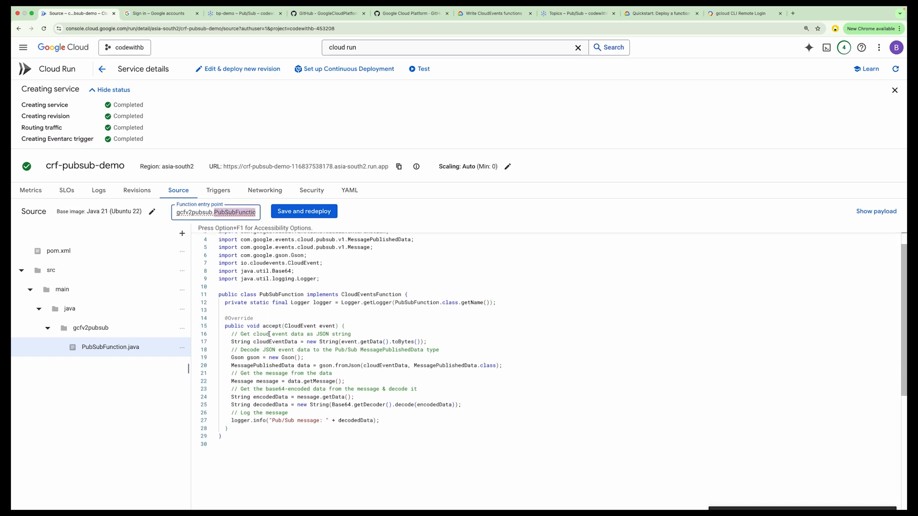
{"action": "left_click", "coordinate": [308, 268]}
{"action": "left_click_drag", "start_coordinate": [307, 267], "coordinate": [401, 268]}
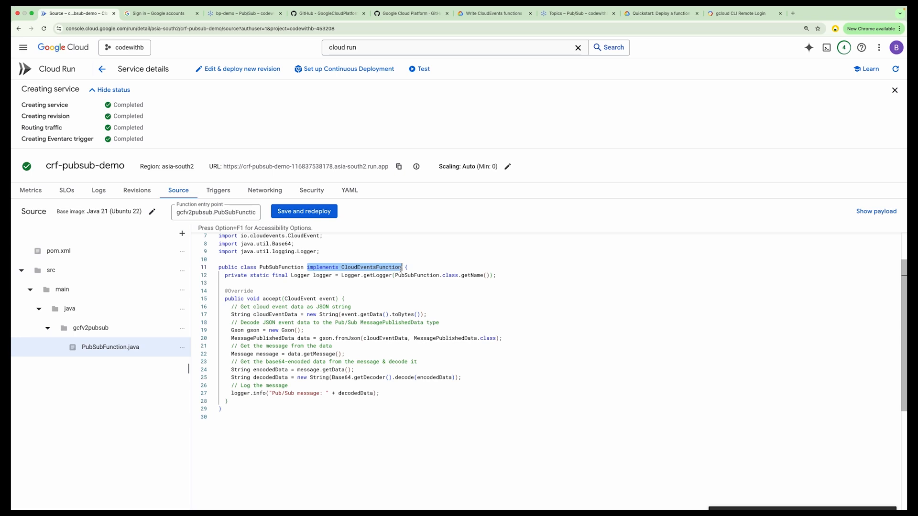
{"action": "double_click", "coordinate": [376, 269]}
{"action": "scroll", "coordinate": [322, 300], "scroll_direction": "down", "scroll_amount": 1}
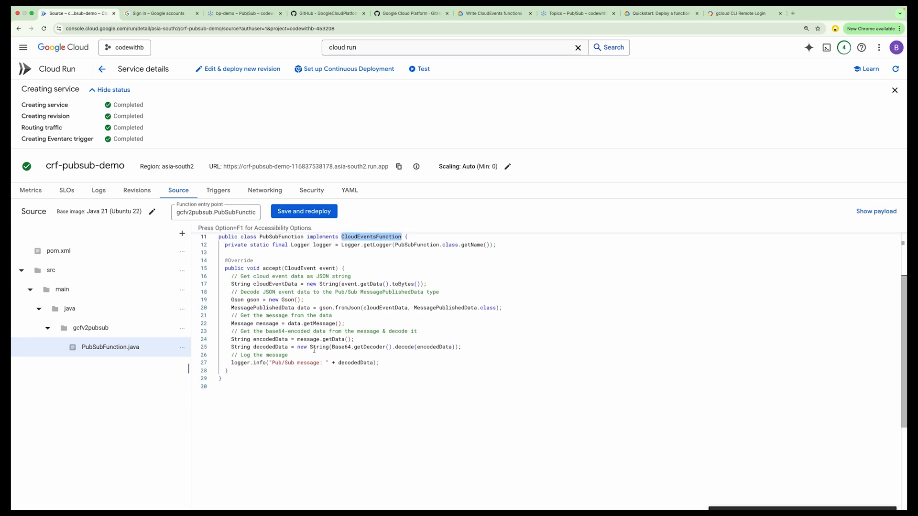
Step: Open the HTTP functions guide in the Cloud Run documentation and examine the Java sample's HttpFunction interface and service method
{"action": "left_click", "coordinate": [46, 291]}
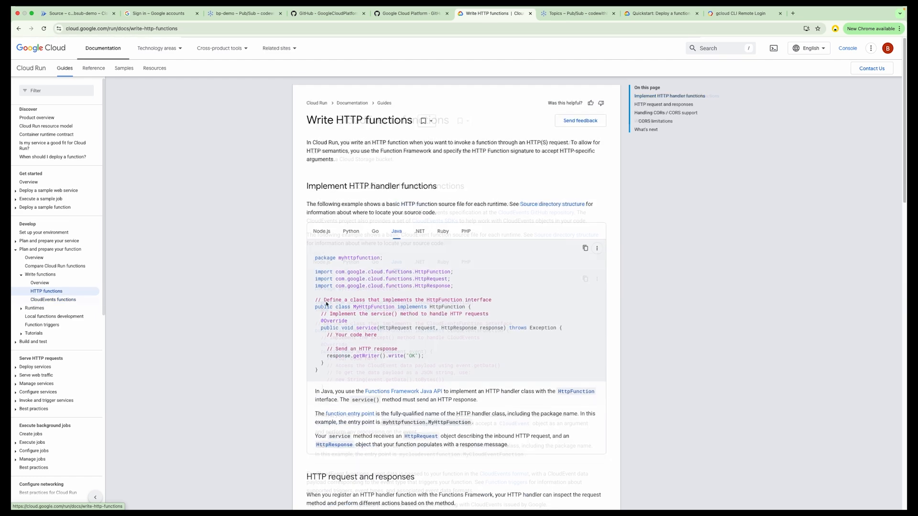
{"action": "left_click_drag", "start_coordinate": [449, 341], "coordinate": [384, 299]}
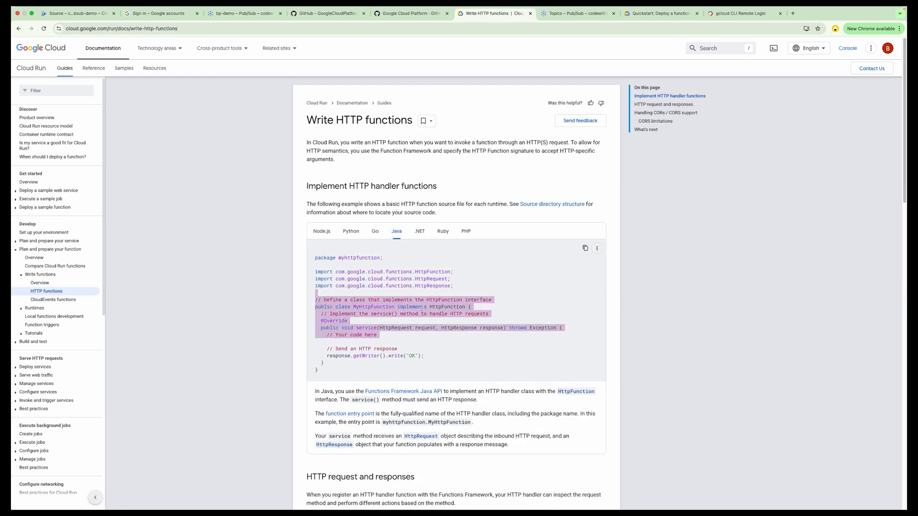
{"action": "double_click", "coordinate": [445, 308]}
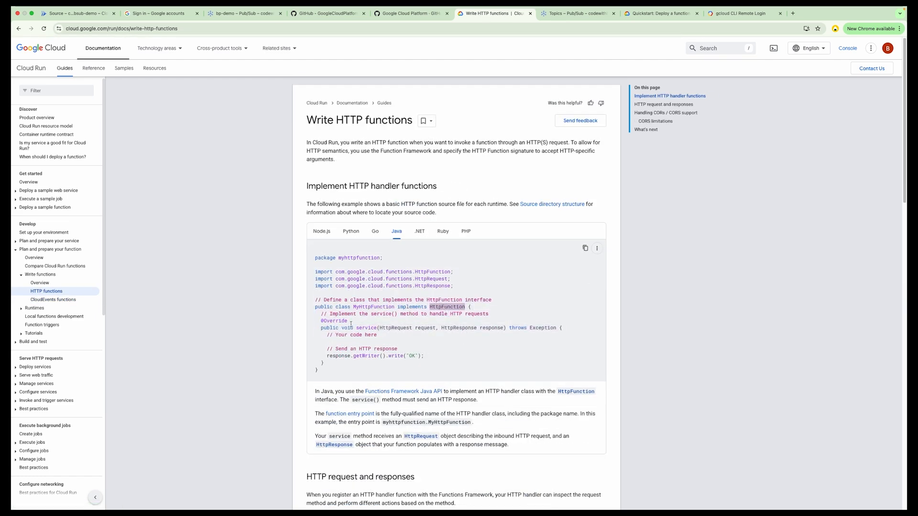
{"action": "double_click", "coordinate": [366, 328]}
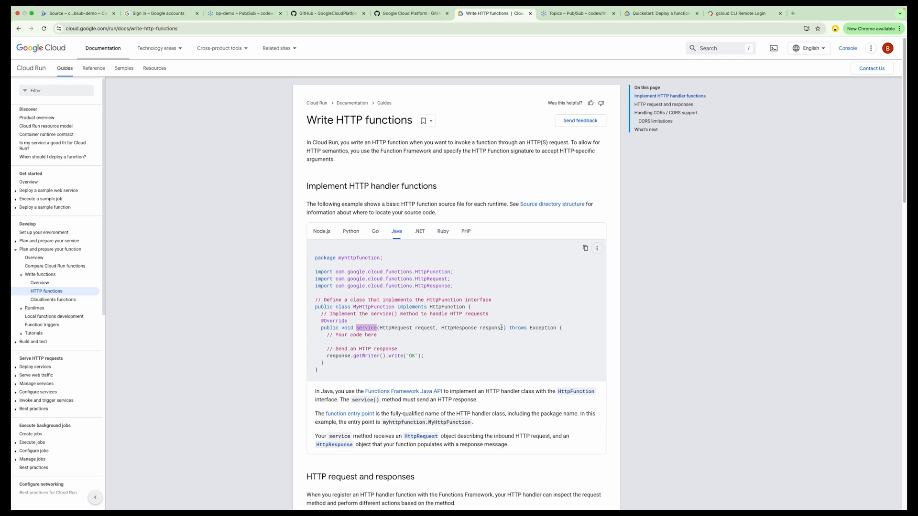
Step: Open the CloudEvents functions guide and examine the Java sample's accept method and its CloudEvent event parameter
{"action": "left_click", "coordinate": [60, 301]}
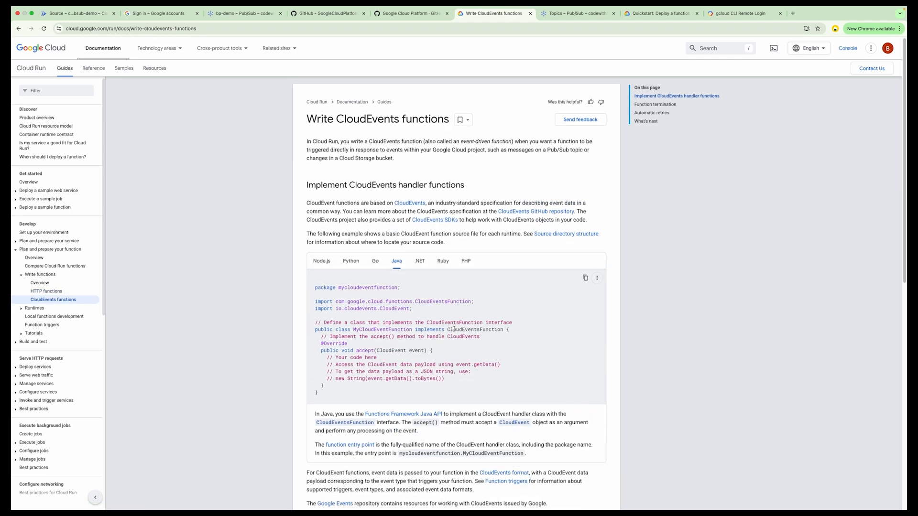
{"action": "scroll", "coordinate": [455, 325], "scroll_direction": "down", "scroll_amount": 1}
{"action": "scroll", "coordinate": [455, 326], "scroll_direction": "down", "scroll_amount": 1}
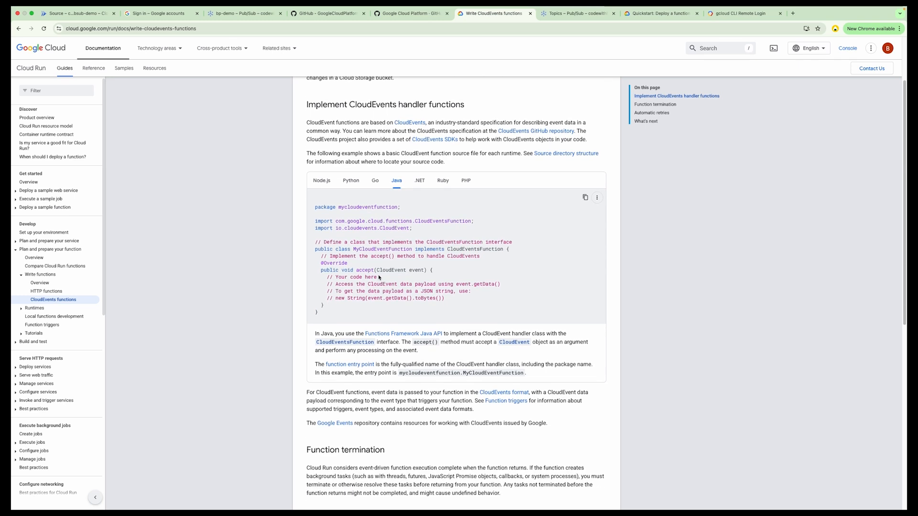
{"action": "double_click", "coordinate": [386, 271]}
{"action": "double_click", "coordinate": [415, 270]}
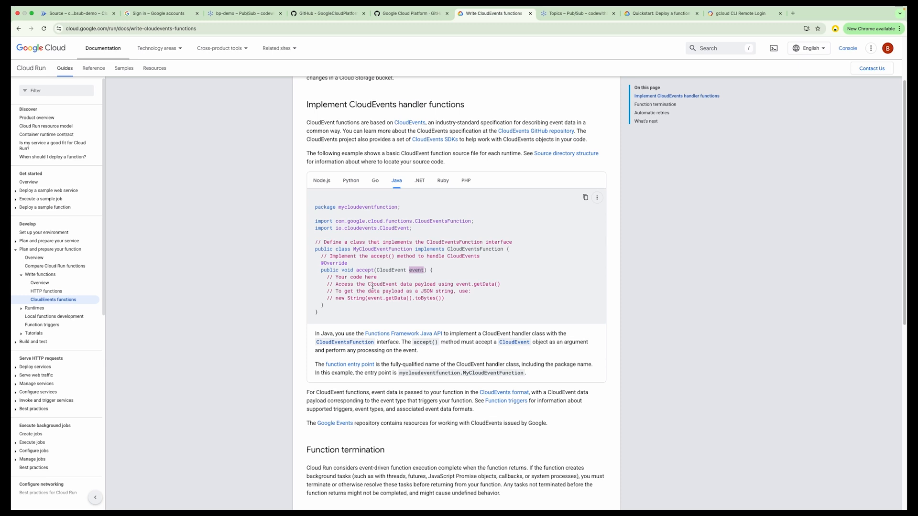
{"action": "double_click", "coordinate": [396, 270]}
Step: Return to the service source in the Cloud Run console and examine how PubSubFunction.java reads the event data into cloudEventData
{"action": "left_click", "coordinate": [74, 14]}
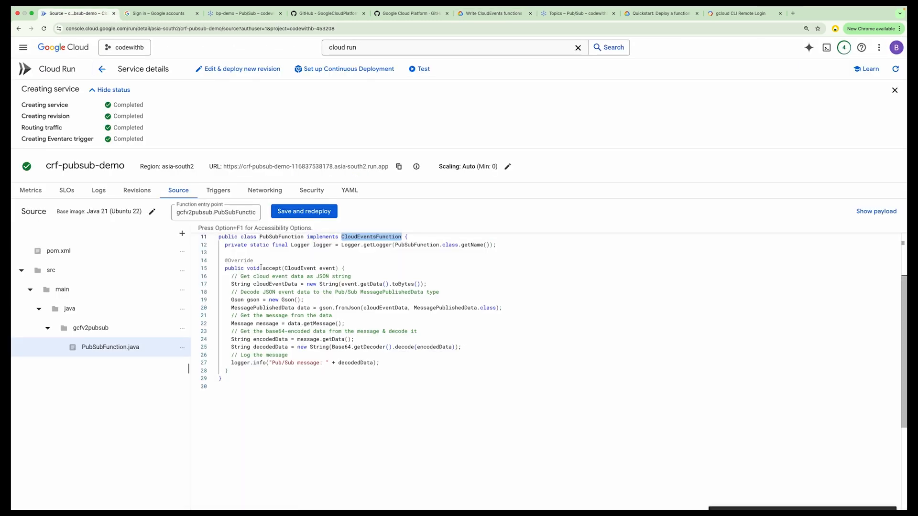
{"action": "double_click", "coordinate": [275, 284]}
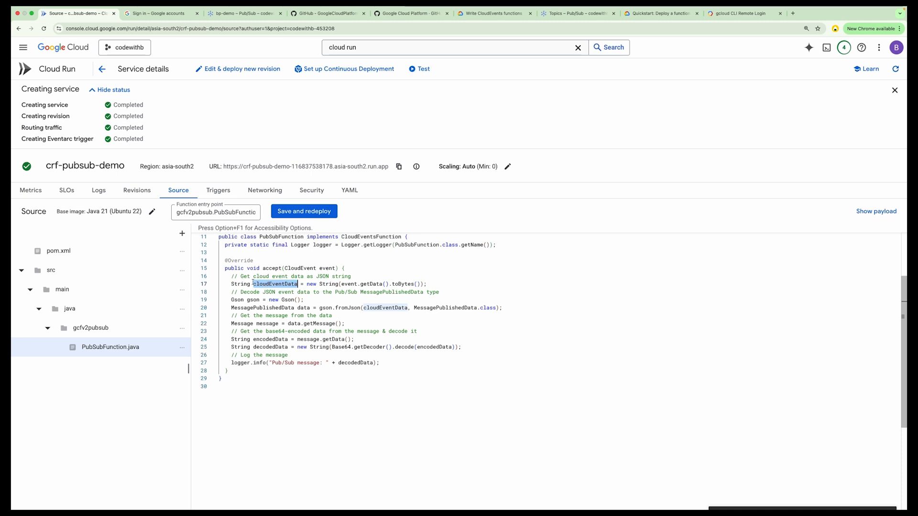
{"action": "left_click_drag", "start_coordinate": [341, 284], "coordinate": [386, 283]}
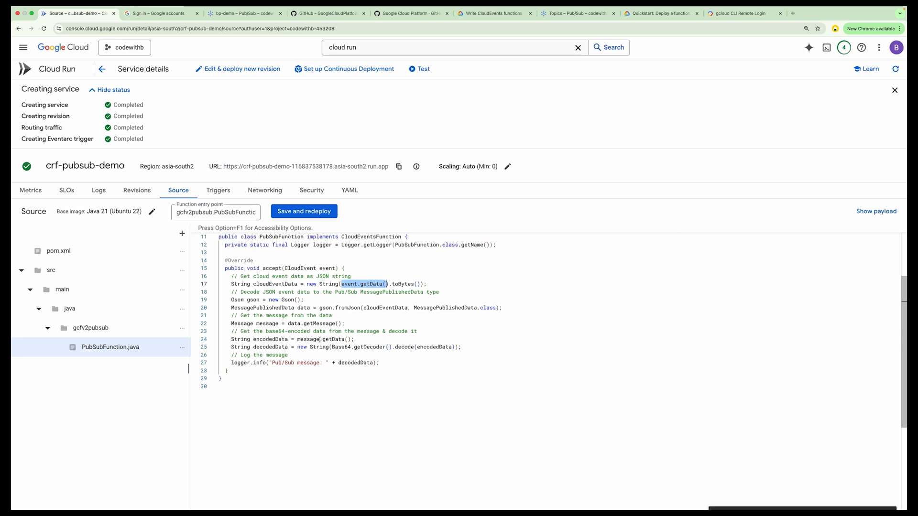
{"action": "left_click_drag", "start_coordinate": [229, 308], "coordinate": [288, 354]}
{"action": "left_click", "coordinate": [309, 285]}
{"action": "double_click", "coordinate": [276, 284]}
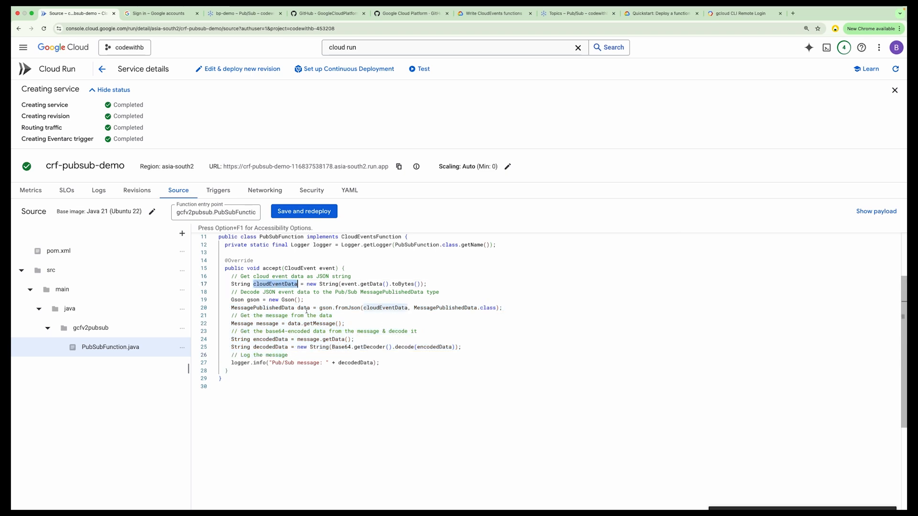
Step: Examine the MessagePublishedData type, its import and the cloudEventData argument of the Gson conversion in PubSubFunction.java
{"action": "double_click", "coordinate": [262, 309]}
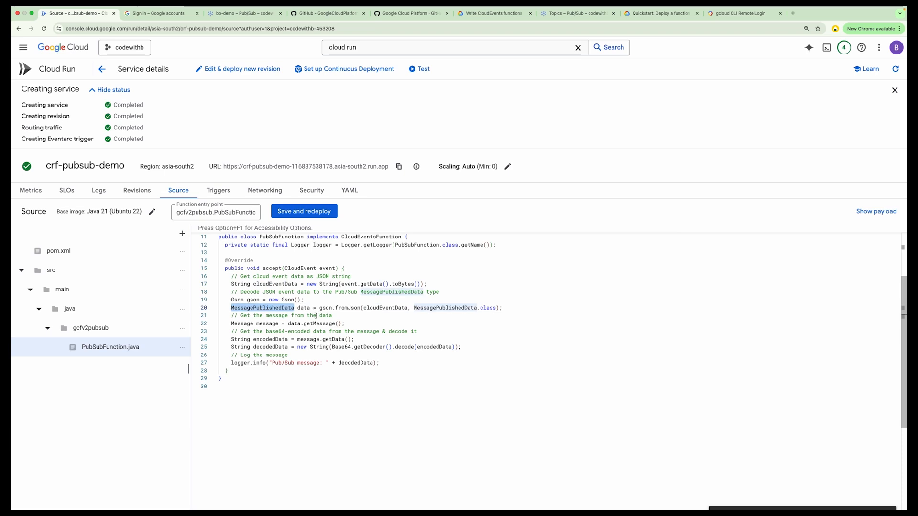
{"action": "scroll", "coordinate": [342, 271], "scroll_direction": "up", "scroll_amount": 3}
{"action": "scroll", "coordinate": [342, 271], "scroll_direction": "up", "scroll_amount": 1}
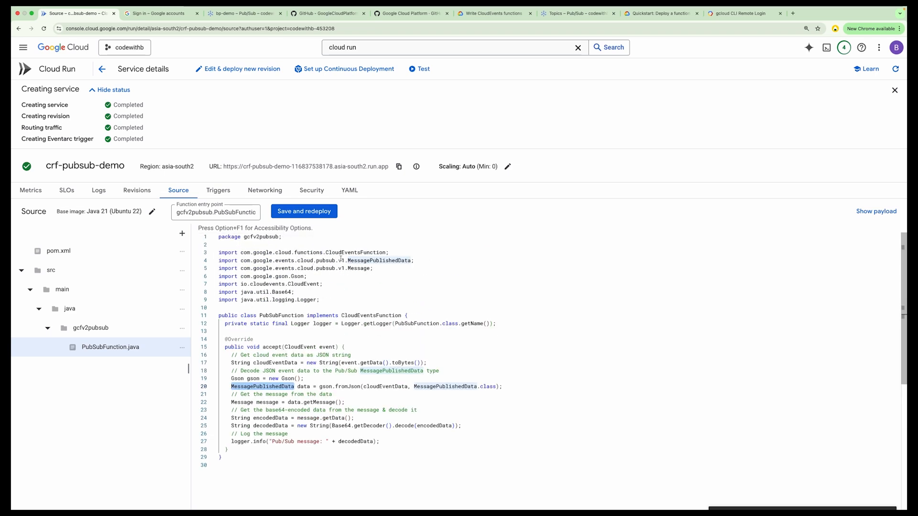
{"action": "double_click", "coordinate": [355, 261]}
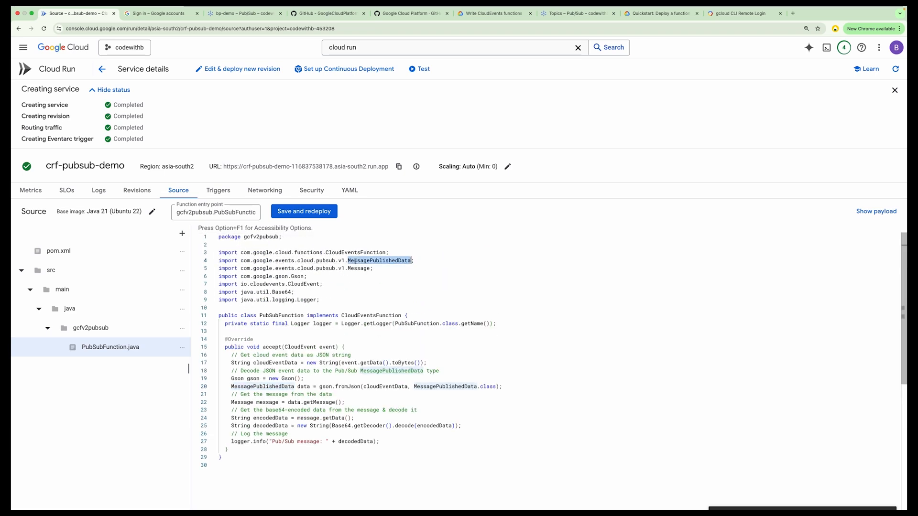
{"action": "scroll", "coordinate": [337, 403], "scroll_direction": "down", "scroll_amount": 3}
{"action": "double_click", "coordinate": [385, 321]}
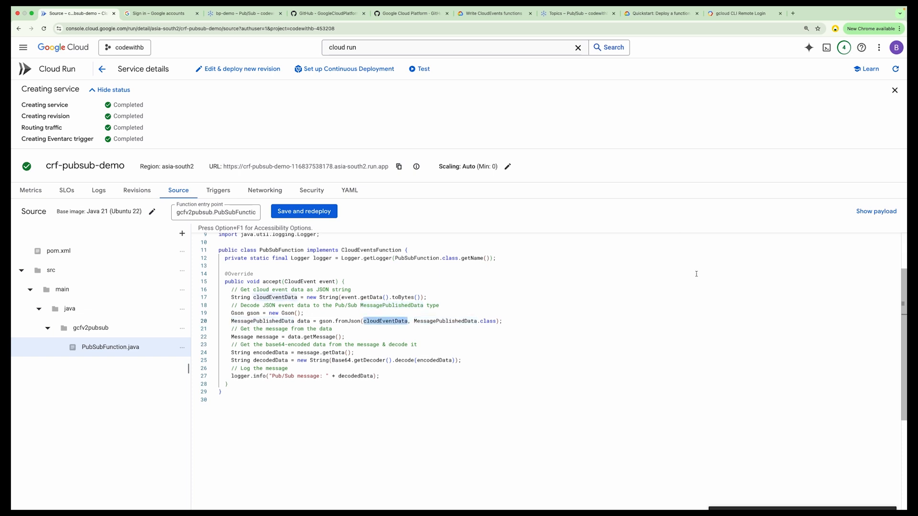
Step: Show the sample Pub/Sub messagePublished payload, inspect its subscription, attributes and data fields, and close it
{"action": "left_click", "coordinate": [875, 212]}
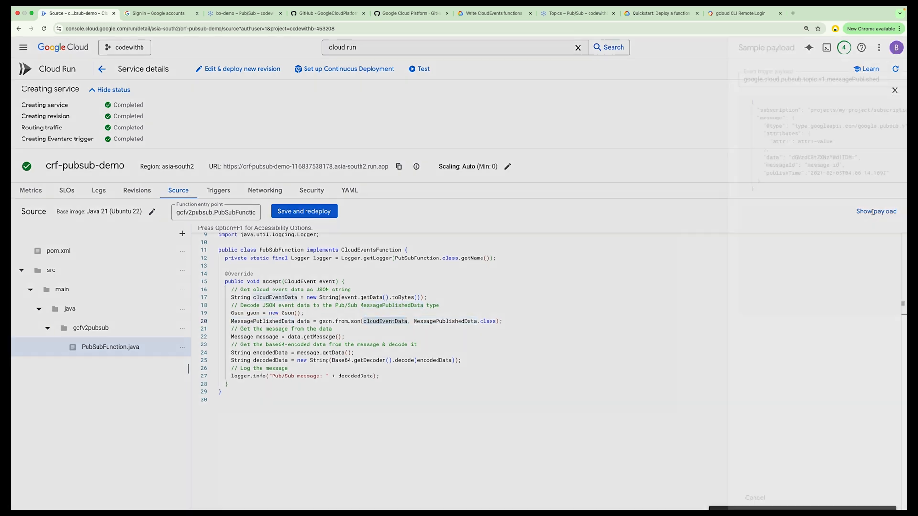
{"action": "double_click", "coordinate": [692, 110]}
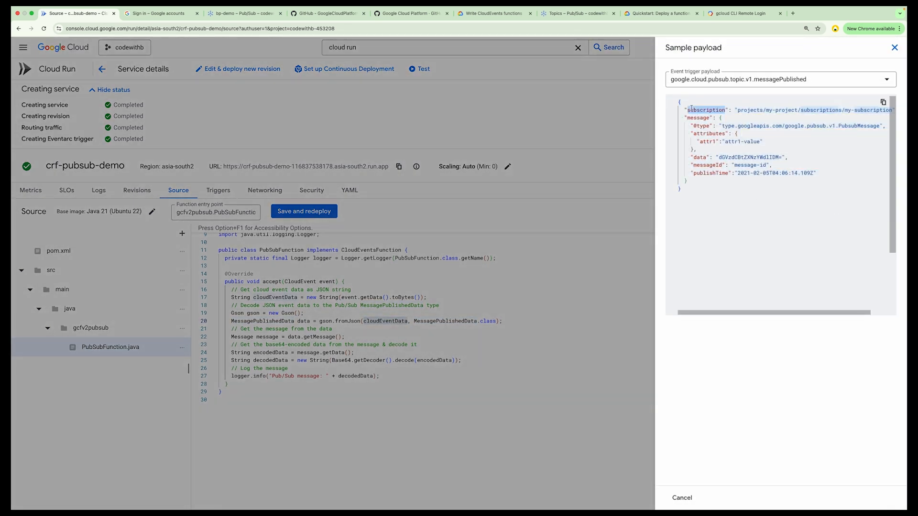
{"action": "left_click_drag", "start_coordinate": [879, 126], "coordinate": [721, 140]}
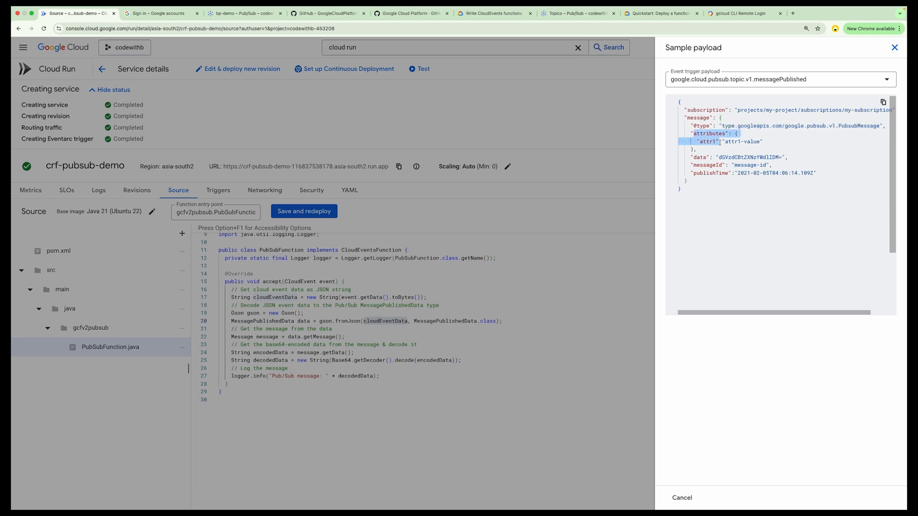
{"action": "left_click", "coordinate": [701, 157]}
{"action": "double_click", "coordinate": [701, 158]}
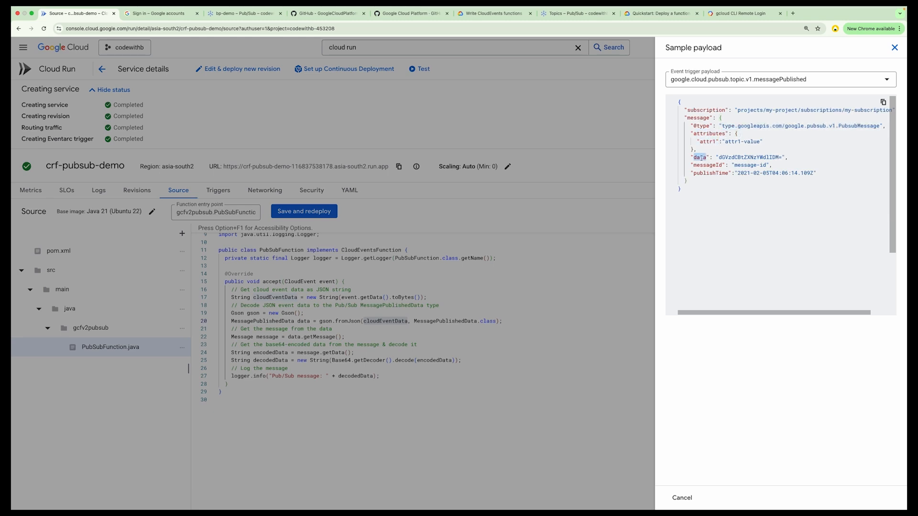
{"action": "triple_click", "coordinate": [735, 158]}
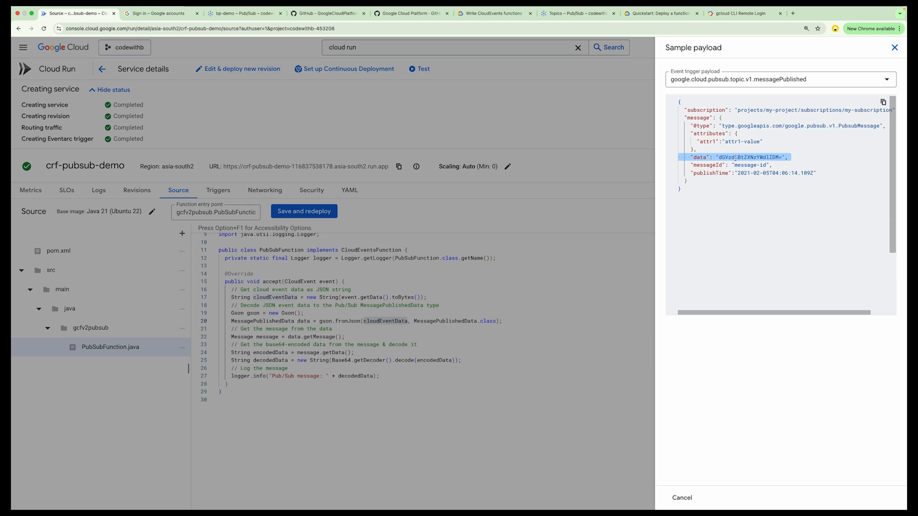
{"action": "left_click_drag", "start_coordinate": [729, 191], "coordinate": [682, 110]}
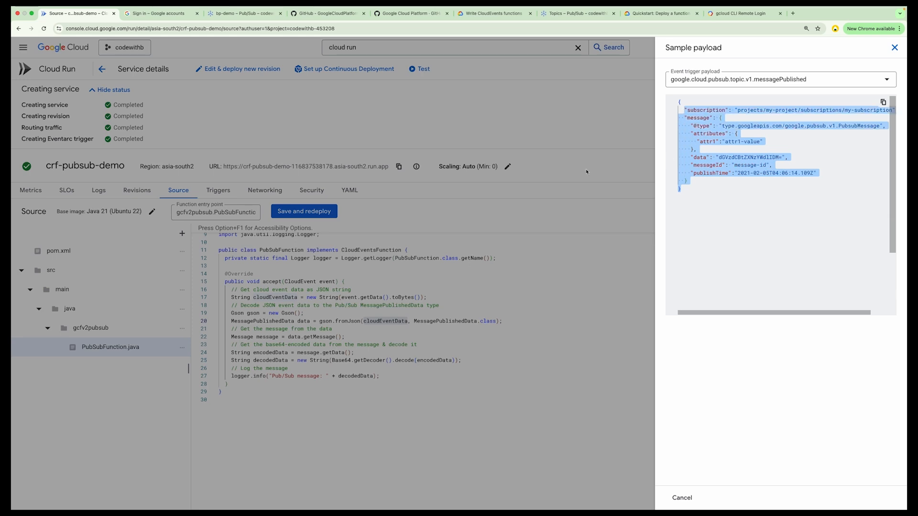
{"action": "left_click", "coordinate": [382, 319]}
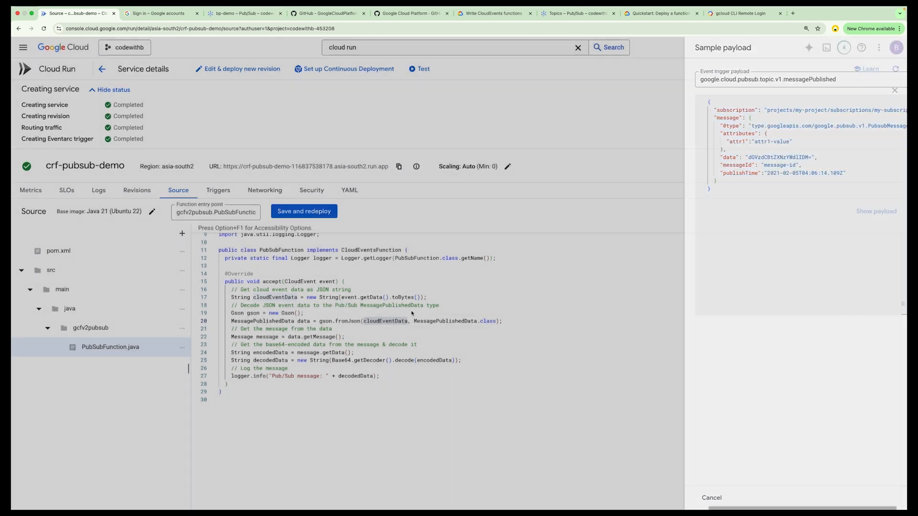
Step: Trace the code from the MessagePublishedData conversion through message extraction and base64 decoding to the logger.info call
{"action": "double_click", "coordinate": [254, 321]}
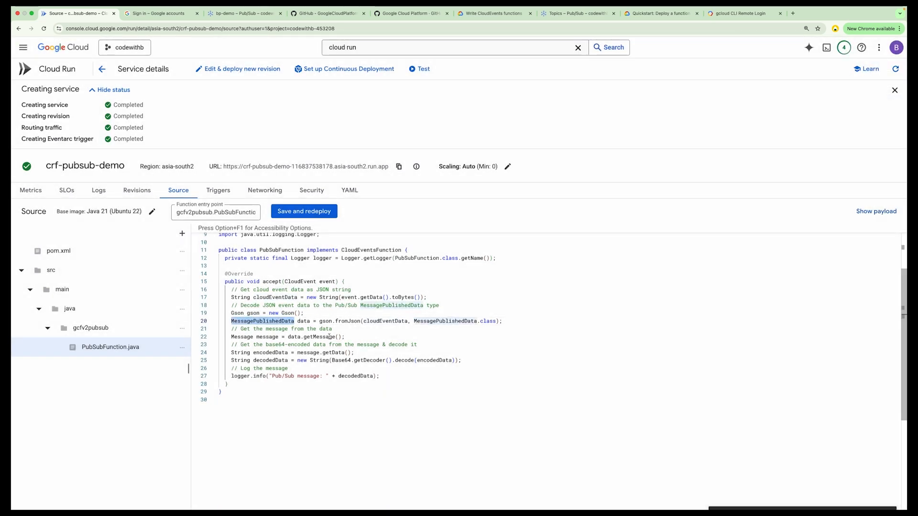
{"action": "left_click", "coordinate": [381, 321]}
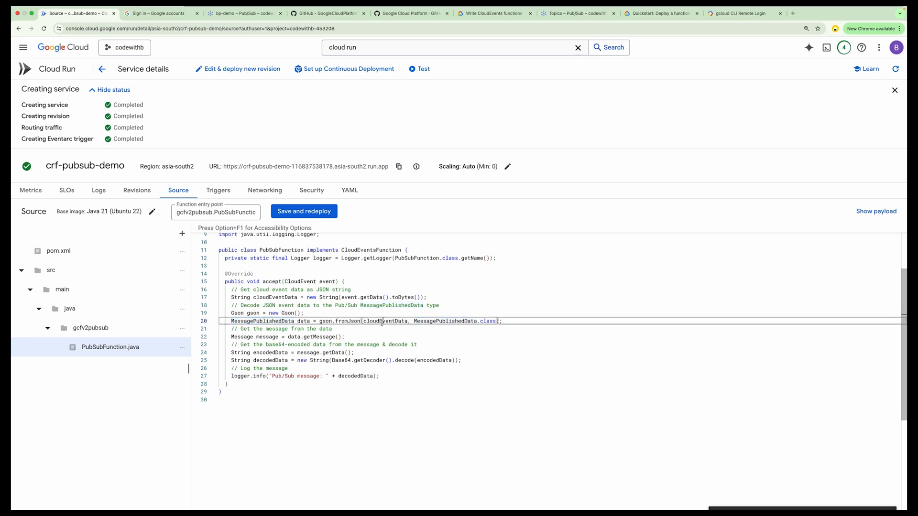
{"action": "double_click", "coordinate": [382, 322]}
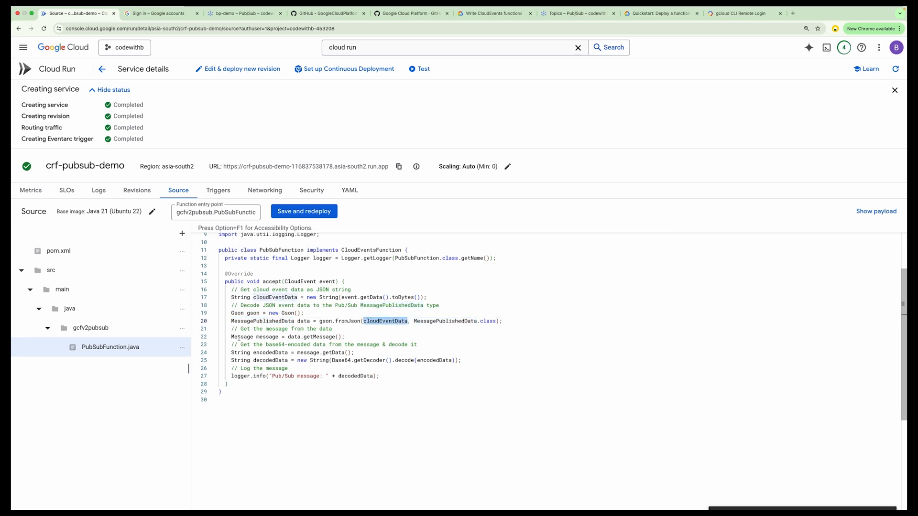
{"action": "double_click", "coordinate": [236, 337]}
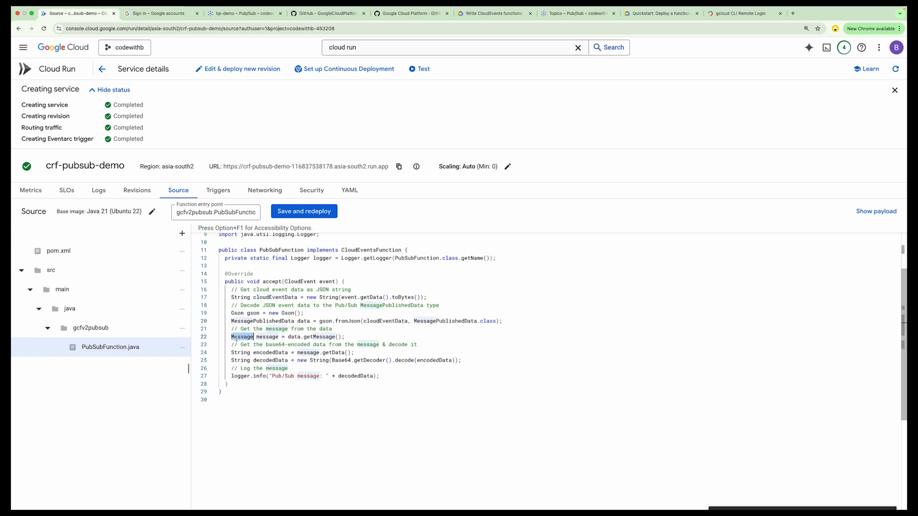
{"action": "double_click", "coordinate": [263, 352]}
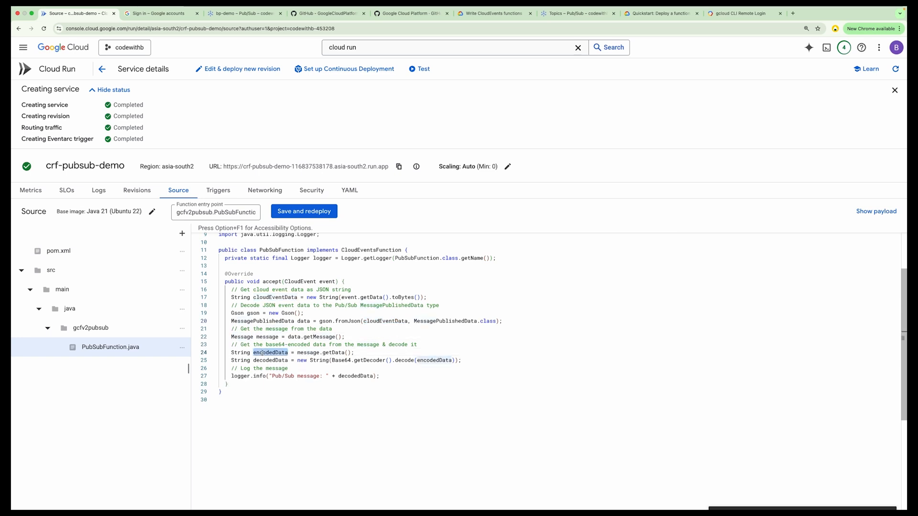
{"action": "double_click", "coordinate": [273, 361]}
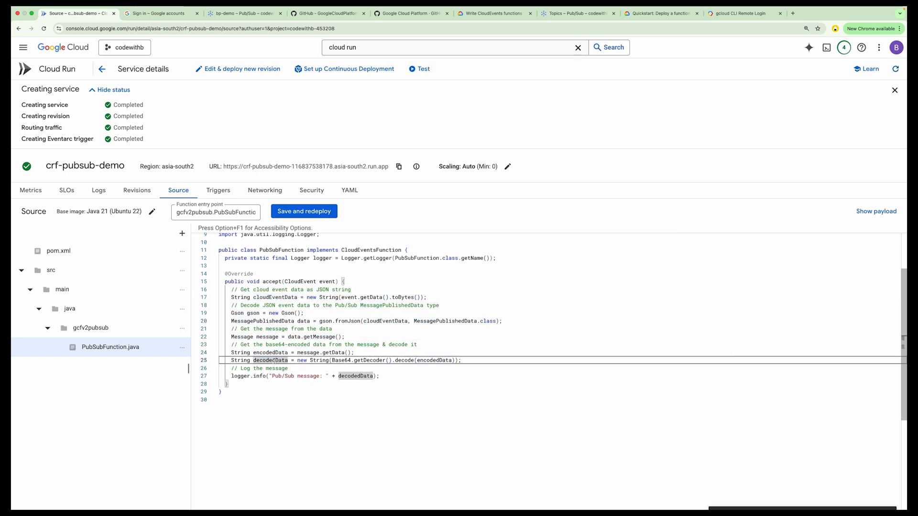
{"action": "left_click_drag", "start_coordinate": [233, 377], "coordinate": [383, 381]}
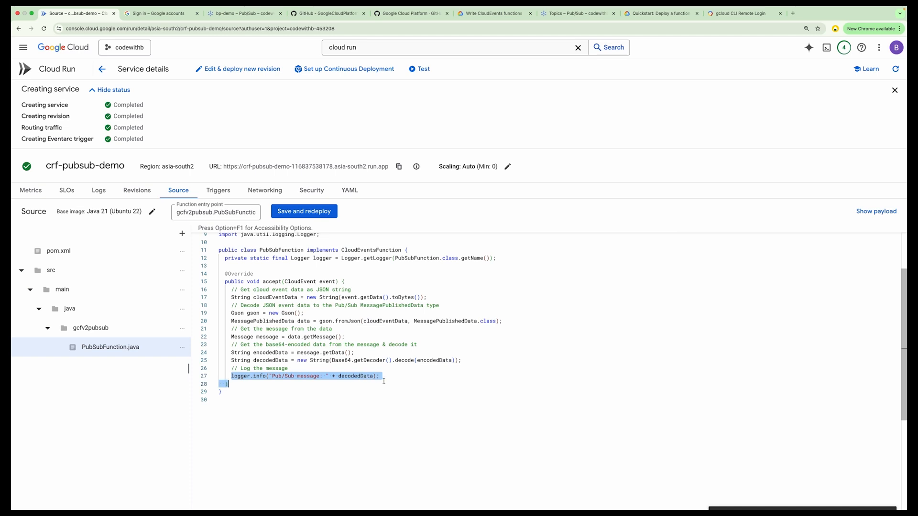
Step: Review the functions-framework-api, google-cloudevent-types, gson and cloudevents-api dependencies in pom.xml, and save and redeploy the function
{"action": "left_click", "coordinate": [66, 257]}
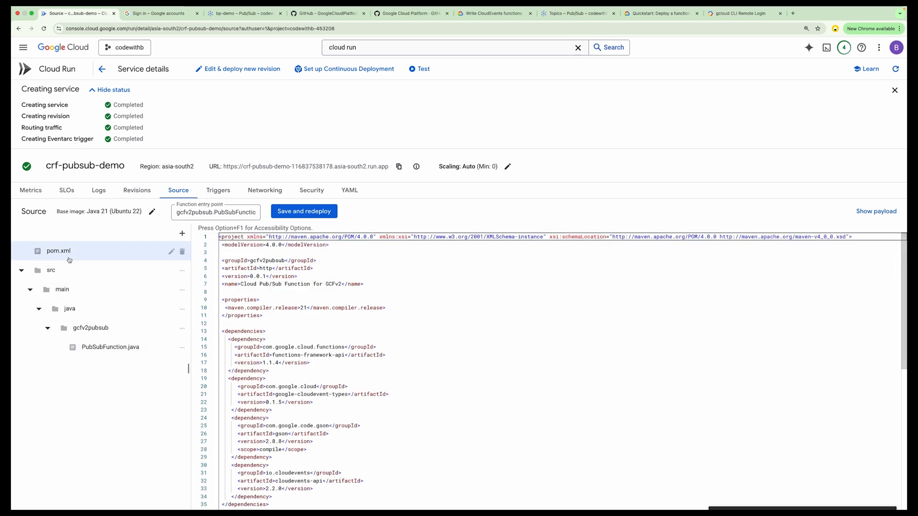
{"action": "scroll", "coordinate": [272, 347], "scroll_direction": "down", "scroll_amount": 2}
{"action": "left_click_drag", "start_coordinate": [272, 317], "coordinate": [344, 318]}
{"action": "scroll", "coordinate": [343, 319], "scroll_direction": "down", "scroll_amount": 2}
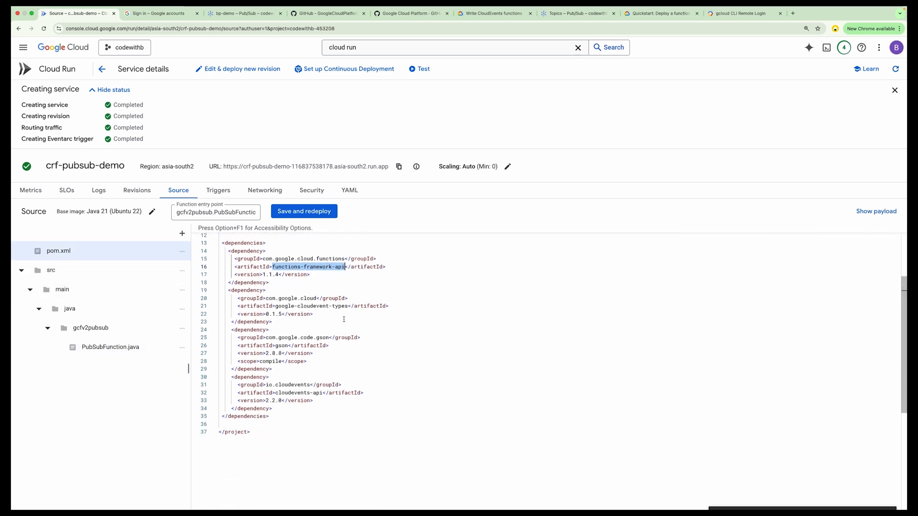
{"action": "left_click_drag", "start_coordinate": [231, 290], "coordinate": [306, 410]}
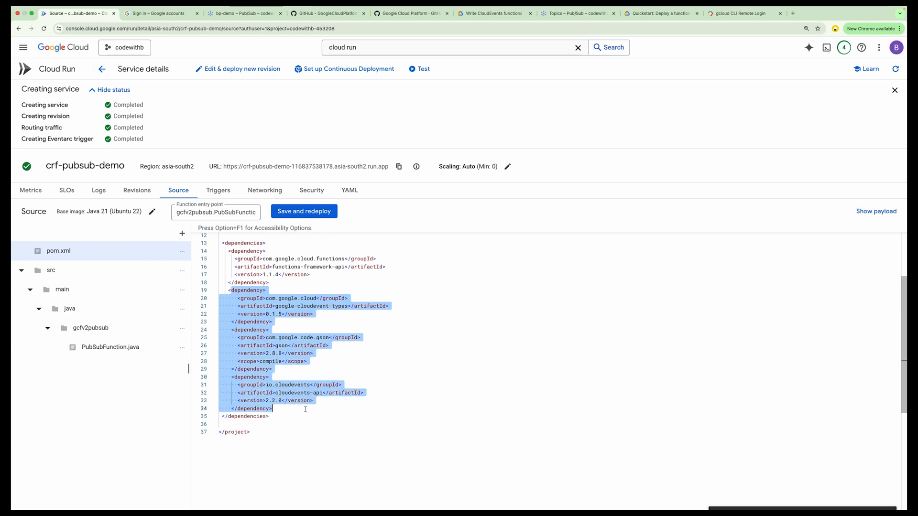
{"action": "left_click_drag", "start_coordinate": [229, 297], "coordinate": [291, 392]}
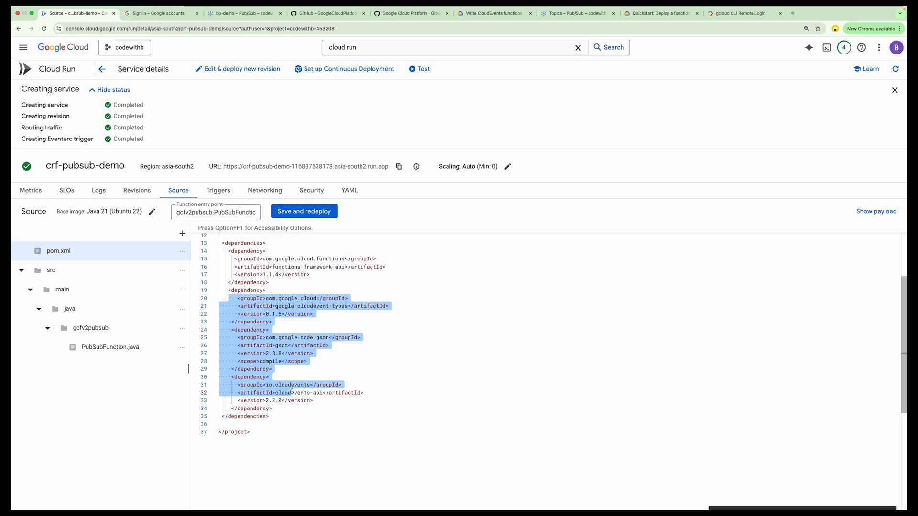
{"action": "double_click", "coordinate": [277, 346]}
{"action": "scroll", "coordinate": [299, 414], "scroll_direction": "down", "scroll_amount": 5}
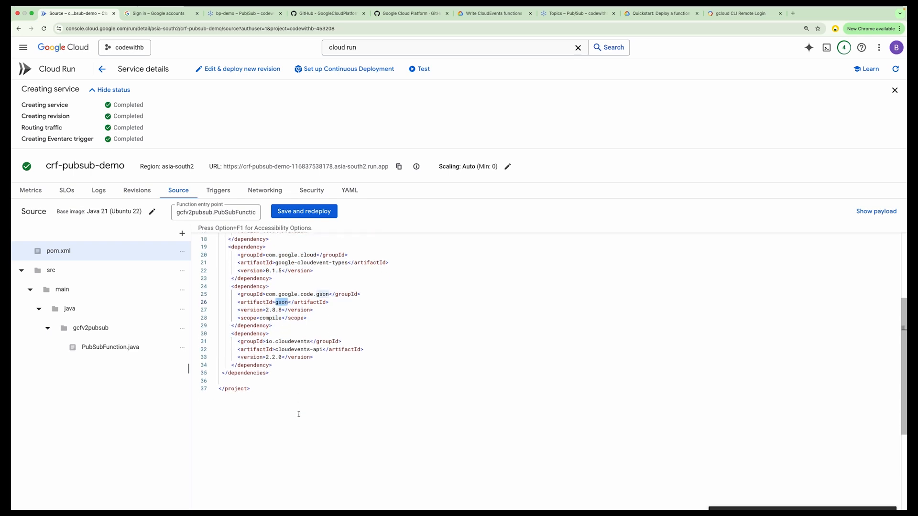
{"action": "left_click", "coordinate": [301, 211]}
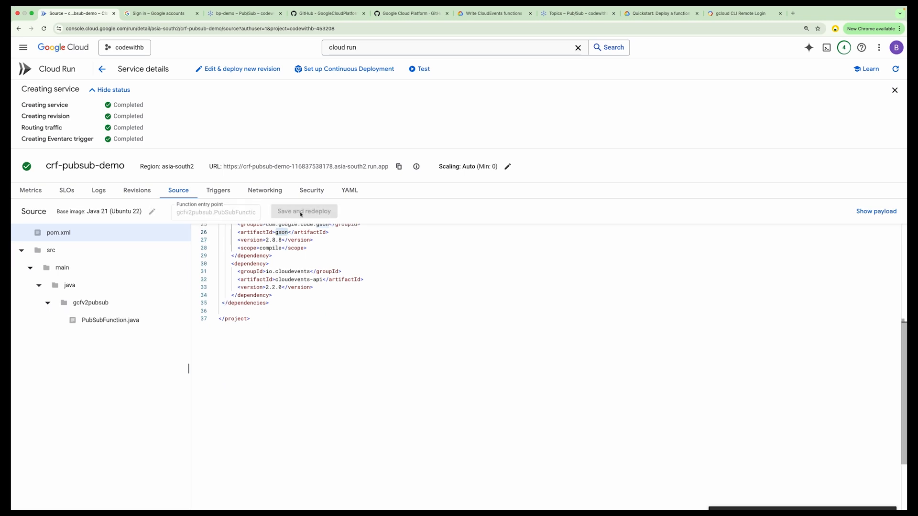
Step: Review the crf-pubsub-demo service's revisions, with deployment time and container settings, and show its Eventarc trigger
{"action": "left_click", "coordinate": [141, 191]}
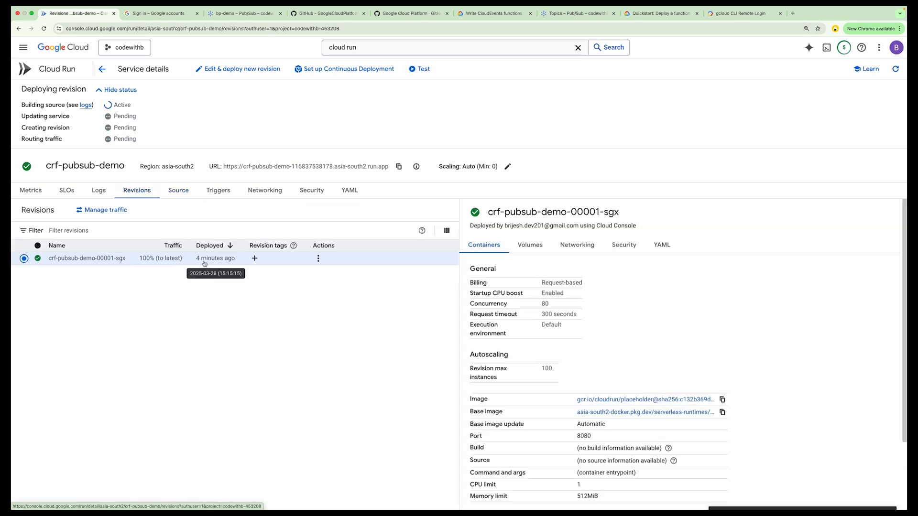
{"action": "left_click_drag", "start_coordinate": [195, 260], "coordinate": [243, 263]}
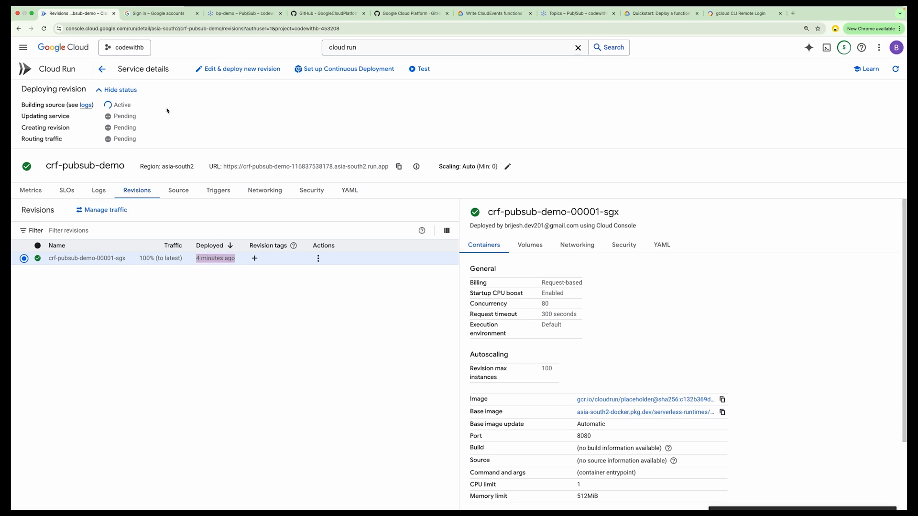
{"action": "scroll", "coordinate": [538, 395], "scroll_direction": "down", "scroll_amount": 3}
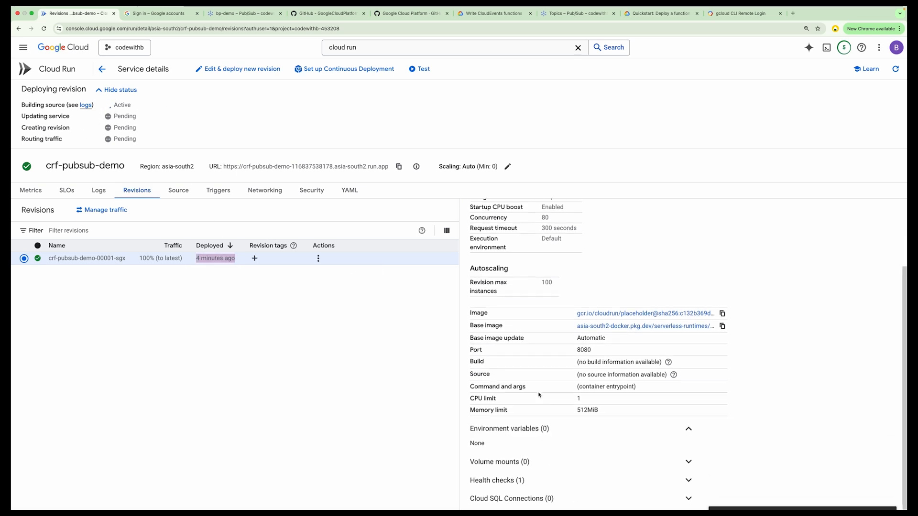
{"action": "scroll", "coordinate": [539, 394], "scroll_direction": "up", "scroll_amount": 3}
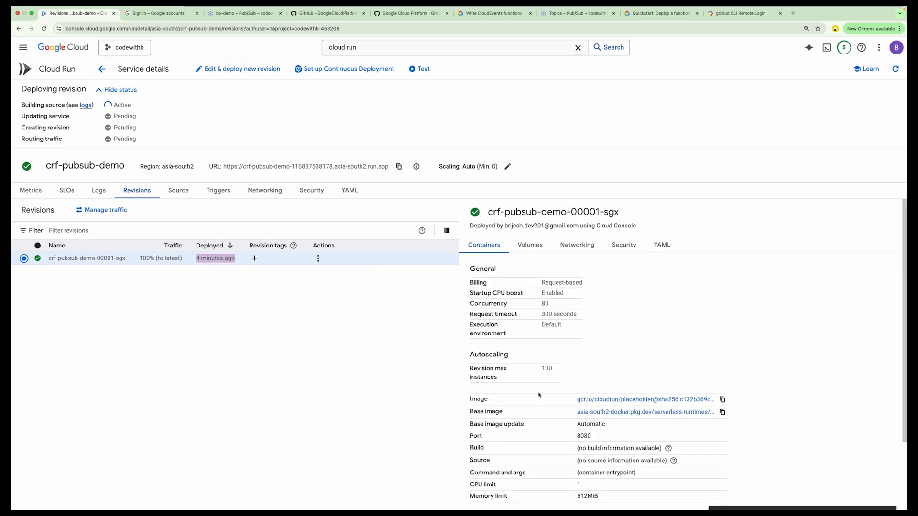
{"action": "left_click", "coordinate": [222, 198]}
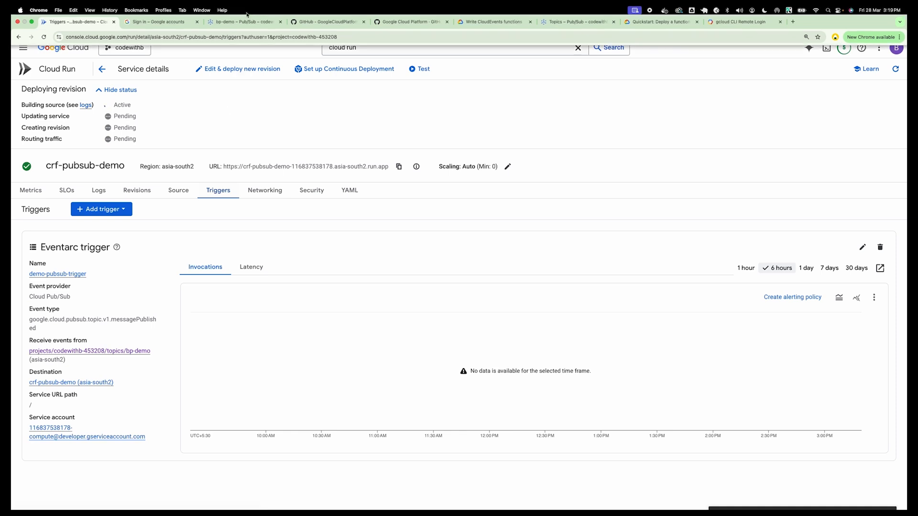
Step: Refresh the bp-demo topic, open its Eventarc subscription and inspect the push endpoint in the subscription details
{"action": "left_click", "coordinate": [243, 13]}
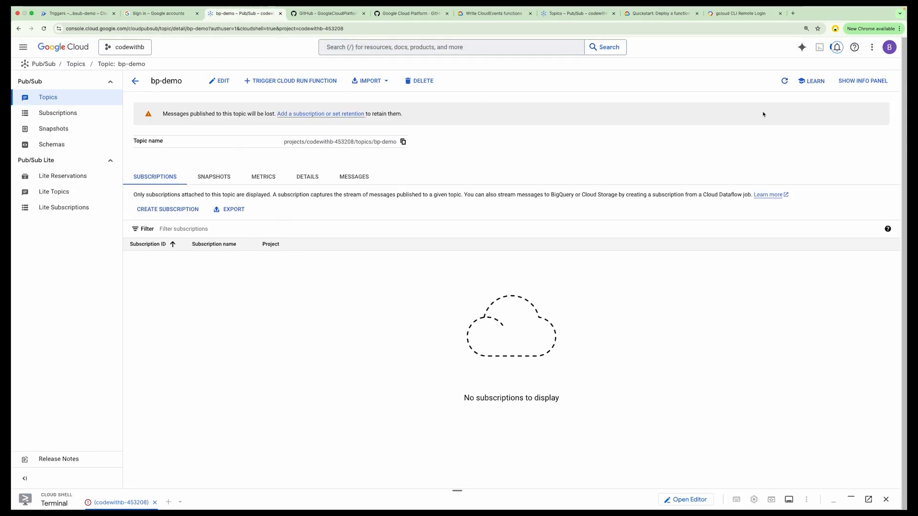
{"action": "left_click", "coordinate": [784, 81]}
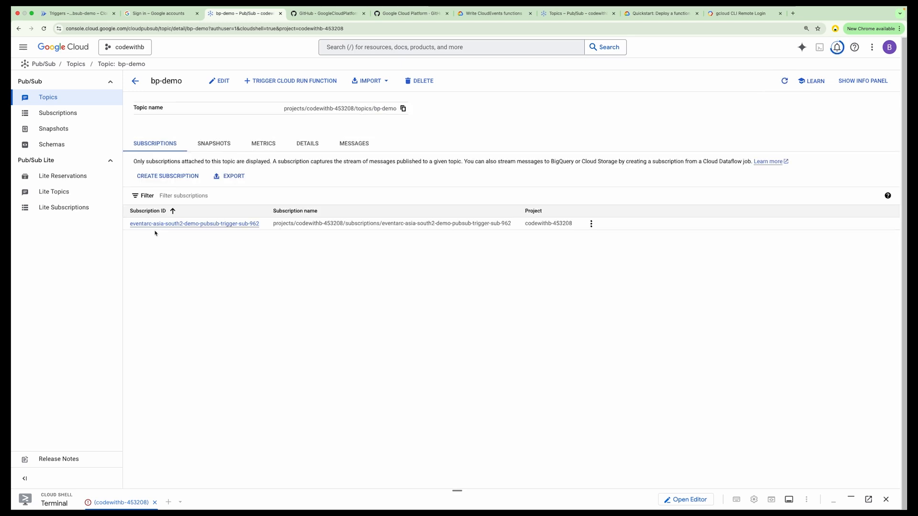
{"action": "left_click", "coordinate": [194, 224]}
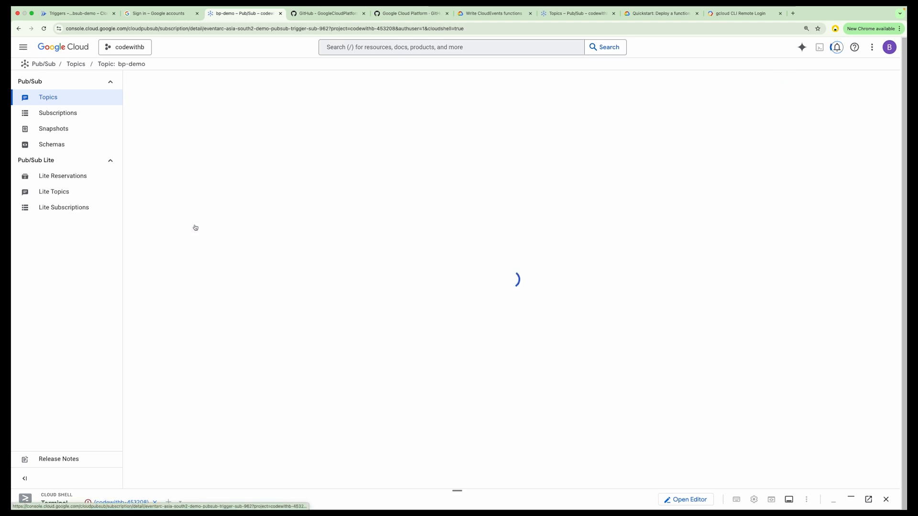
{"action": "left_click", "coordinate": [205, 172]}
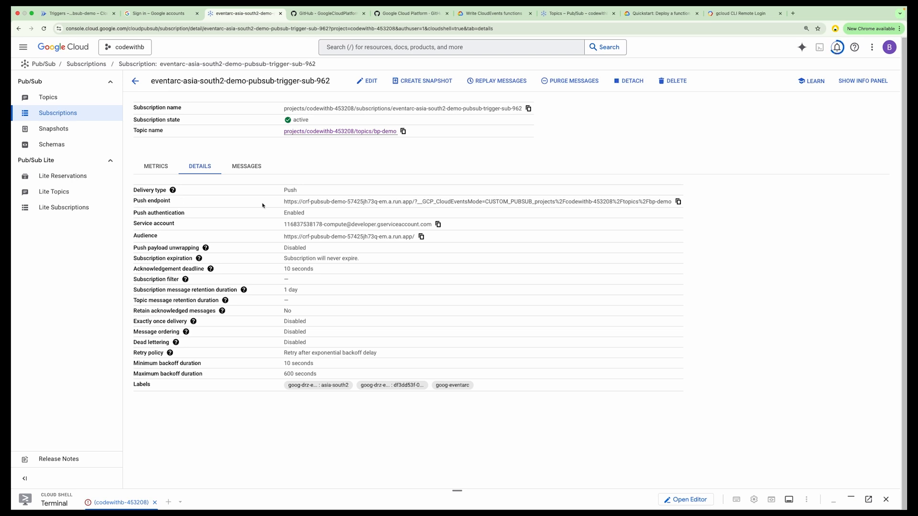
{"action": "left_click_drag", "start_coordinate": [284, 201], "coordinate": [411, 204]}
{"action": "left_click", "coordinate": [320, 211]}
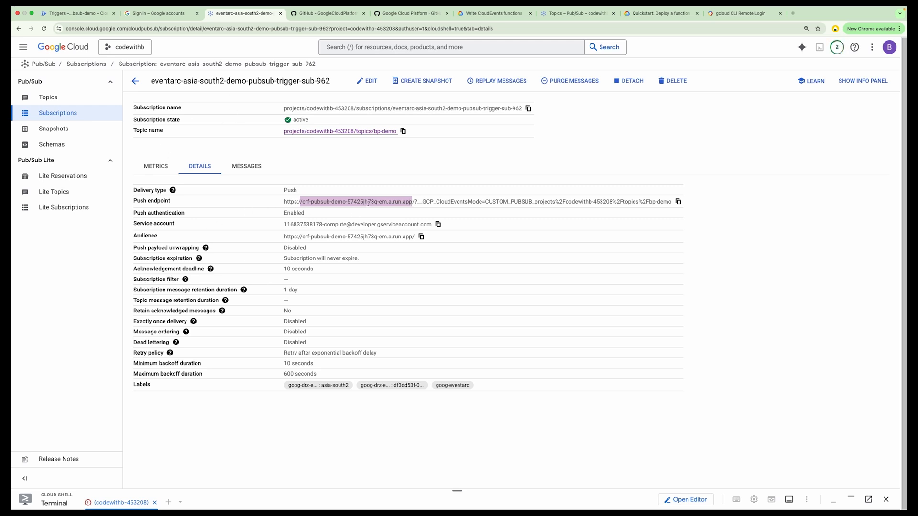
{"action": "double_click", "coordinate": [368, 203]}
{"action": "left_click", "coordinate": [368, 203]}
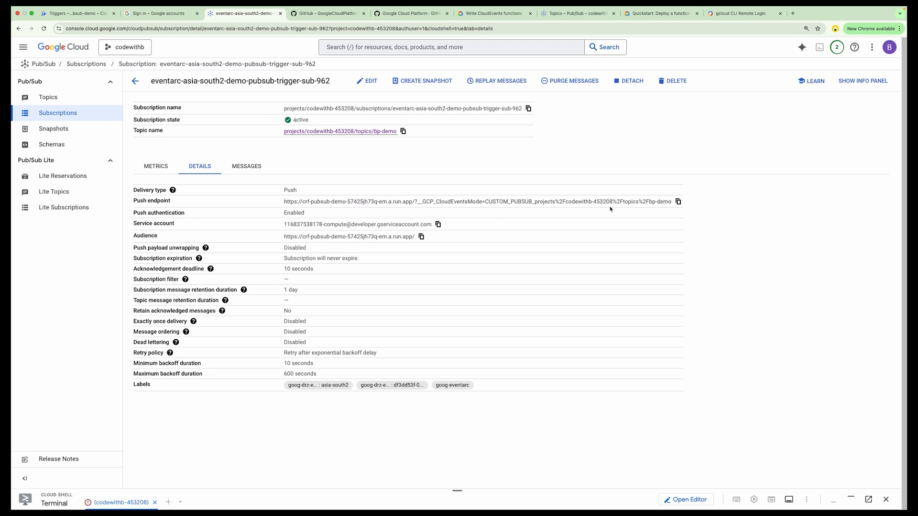
Step: Check the crf-pubsub-demo deployment status and review the logger.info line in the deployed PubSubFunction.java source
{"action": "left_click", "coordinate": [76, 12]}
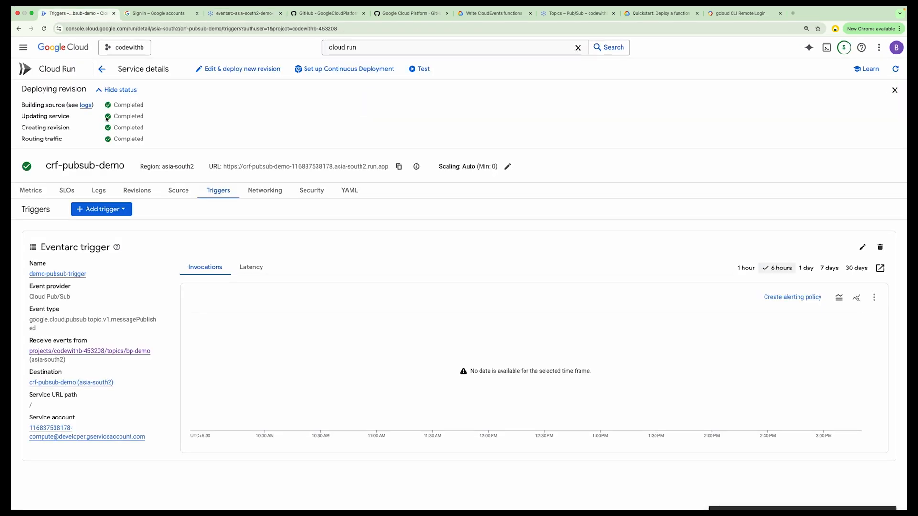
{"action": "left_click", "coordinate": [178, 190]}
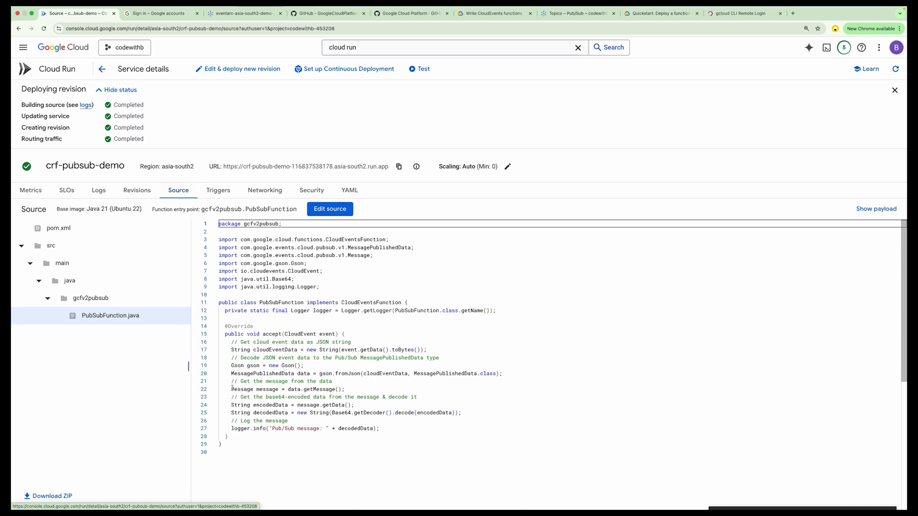
{"action": "left_click", "coordinate": [333, 427]}
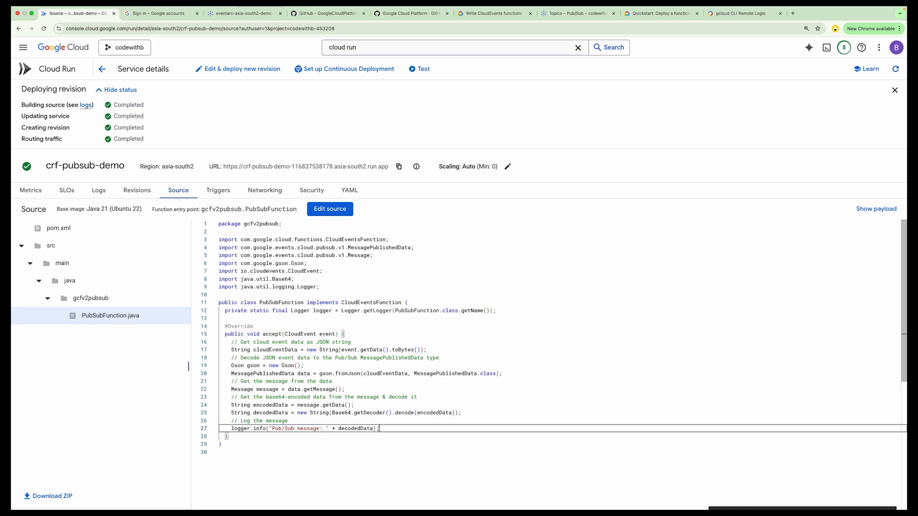
Step: Publish the message "Hi from code with B!" to the bp-demo topic and check for it in the crf-pubsub-demo service logs
{"action": "left_click", "coordinate": [242, 13]}
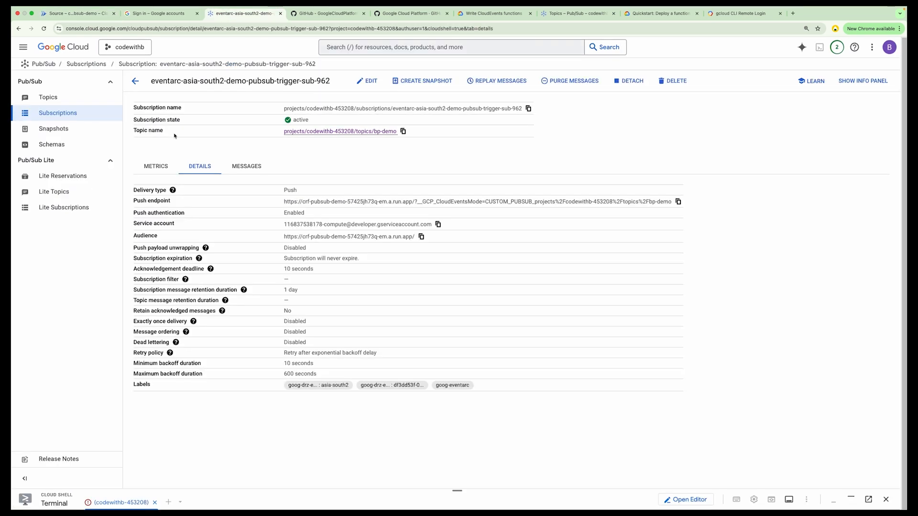
{"action": "left_click", "coordinate": [135, 80]}
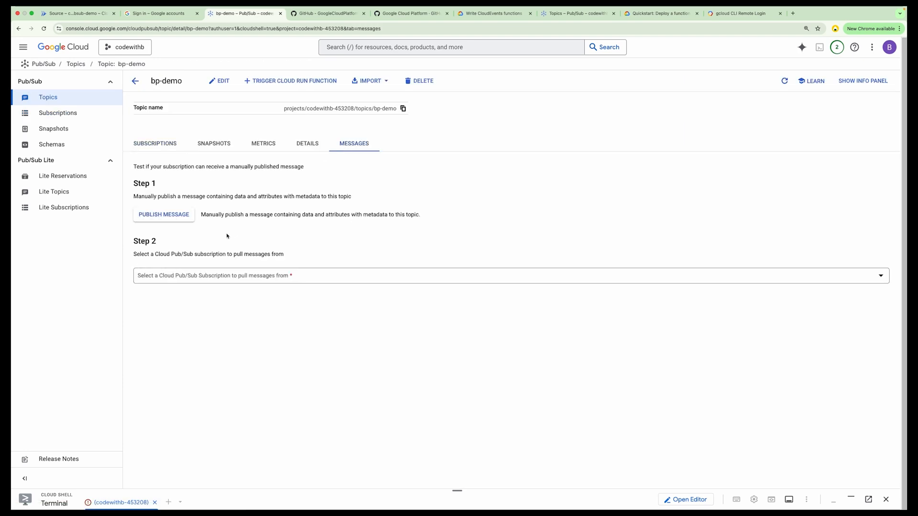
{"action": "left_click", "coordinate": [163, 214]}
{"action": "left_click", "coordinate": [545, 498]}
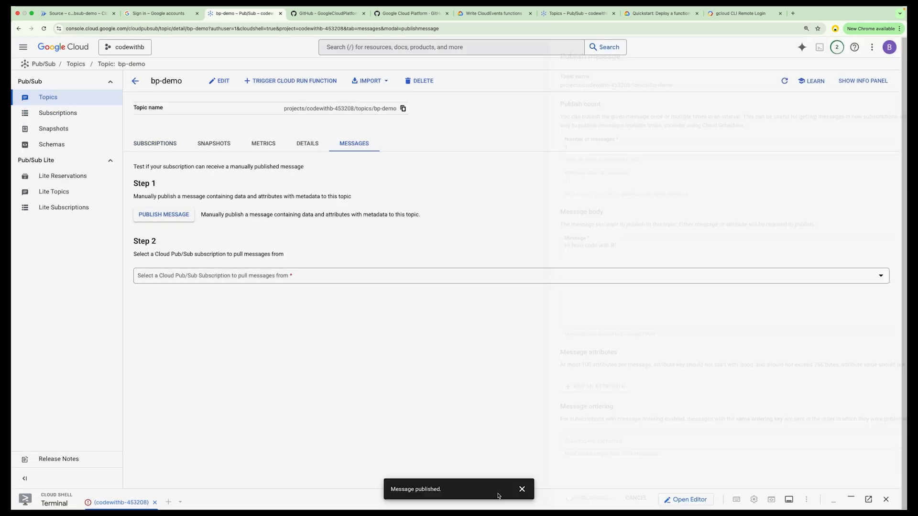
{"action": "left_click", "coordinate": [76, 13]}
{"action": "left_click", "coordinate": [98, 191]}
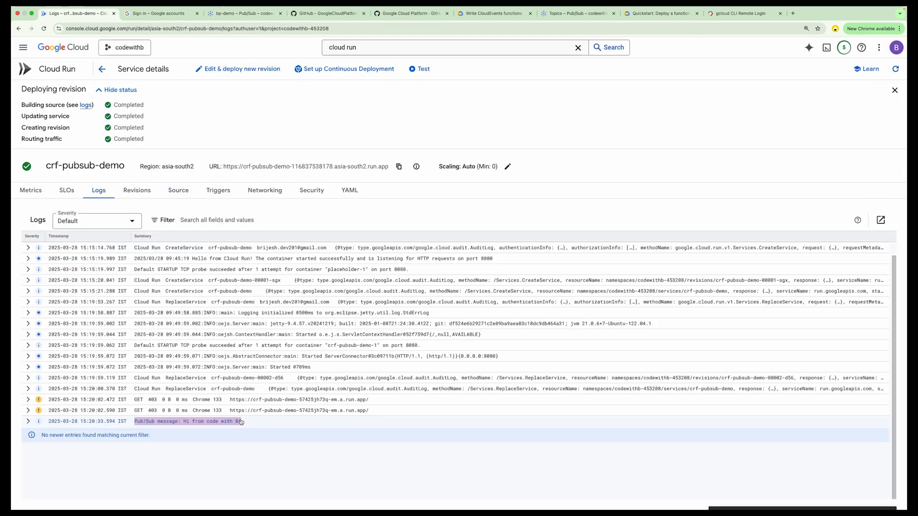
Step: Open the service test for crf-pubsub-demo and examine the triggering event's message JSON, selecting its base64 data value
{"action": "left_click", "coordinate": [422, 72]}
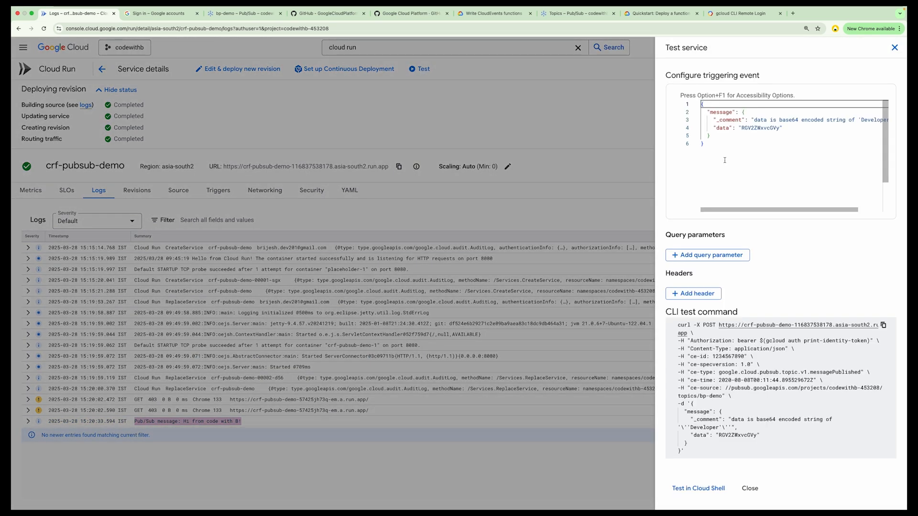
{"action": "left_click", "coordinate": [724, 160]}
{"action": "key", "text": "super+a"}
{"action": "left_click", "coordinate": [726, 154]}
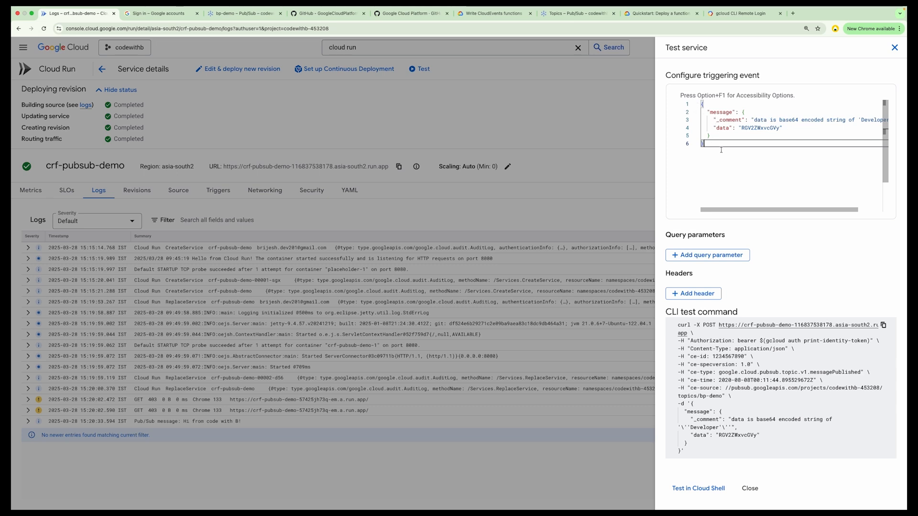
{"action": "left_click", "coordinate": [691, 108], "text": "shift"}
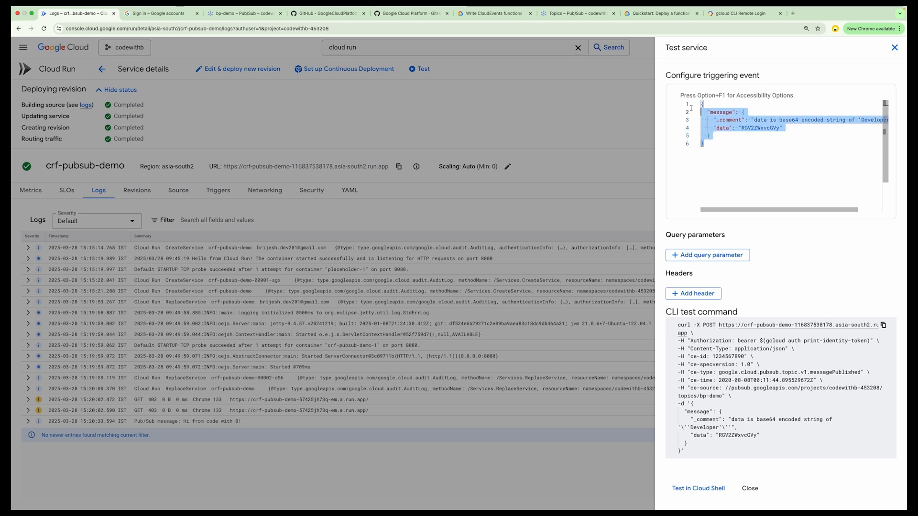
{"action": "left_click", "coordinate": [725, 114]}
{"action": "left_click", "coordinate": [752, 129]}
{"action": "double_click", "coordinate": [752, 129]}
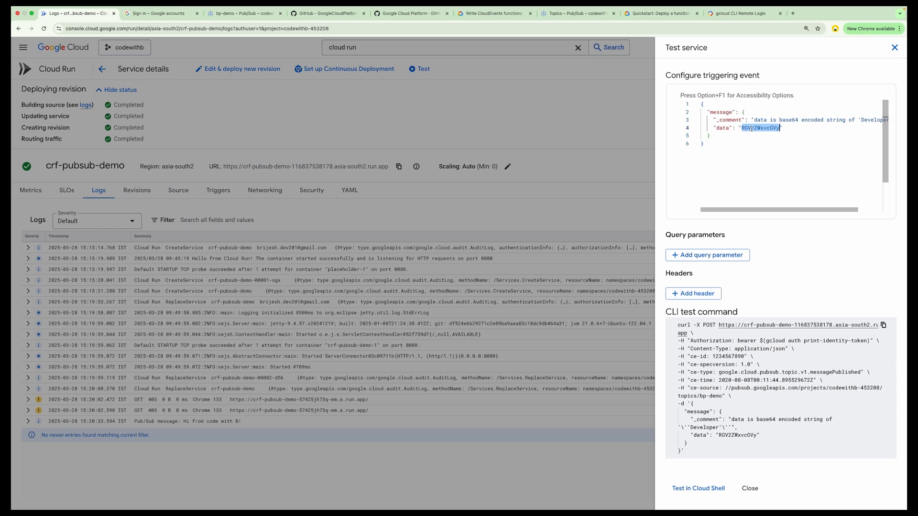
Step: Base64-encode a JSON object with name "BP" on base64encode.org and replace the triggering event's data value with ewoKIm5hbWUiOiJCUCIKfQo=
{"action": "left_click", "coordinate": [793, 13]}
{"action": "type", "text": "base64"}
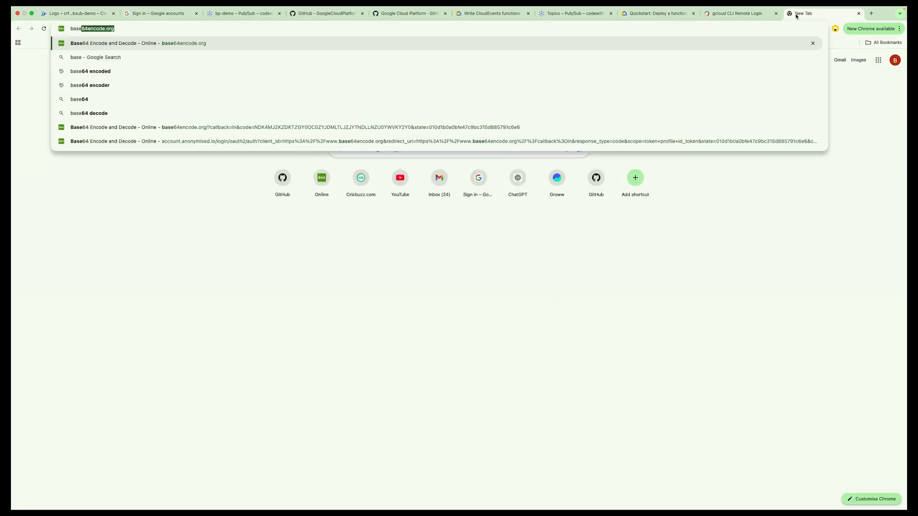
{"action": "key", "text": "Return"}
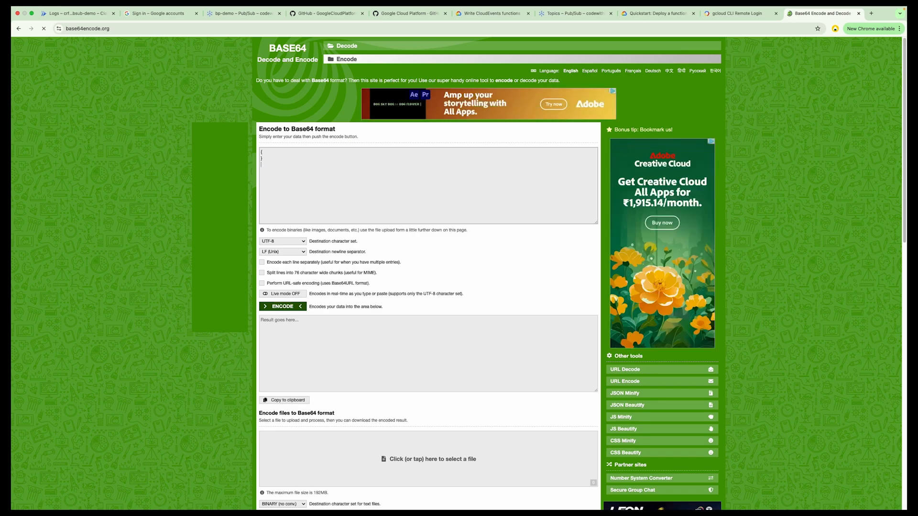
{"action": "double_click", "coordinate": [289, 322]}
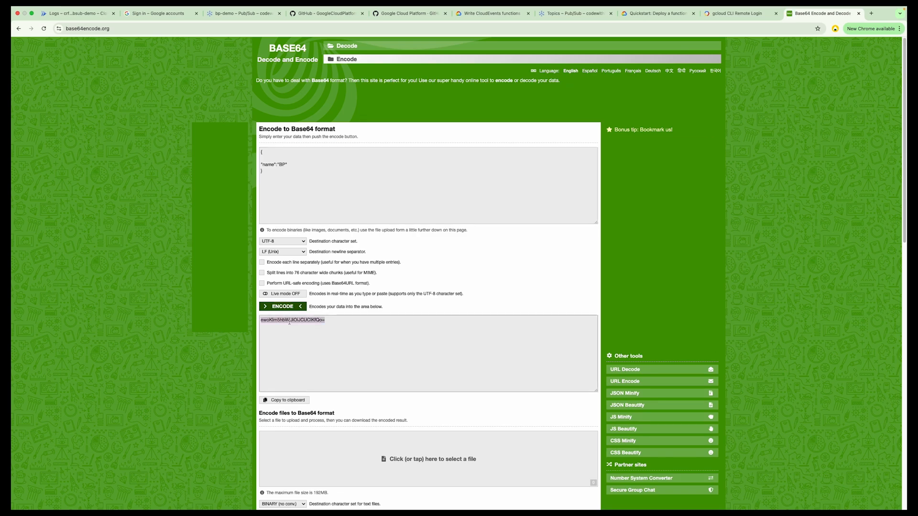
{"action": "left_click", "coordinate": [72, 13]}
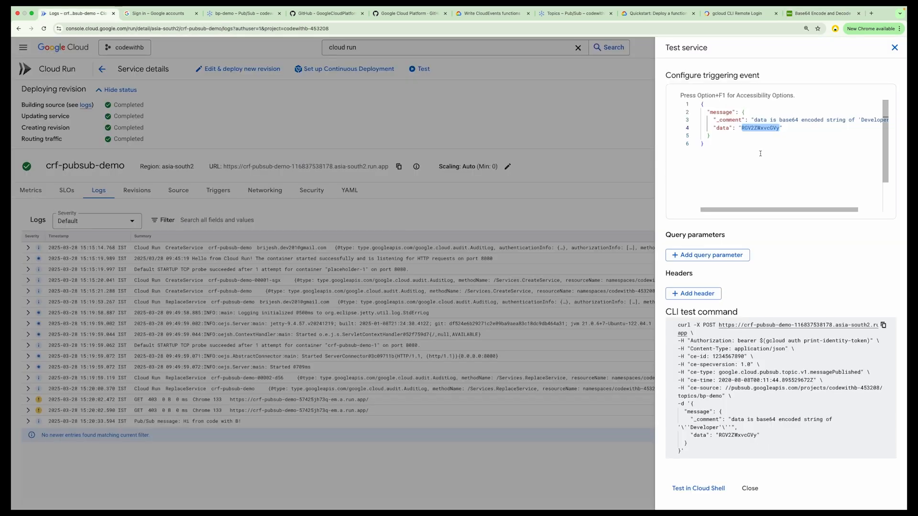
{"action": "type", "text": "ewoKIm5hbWUiOiJCUCIKfQo="}
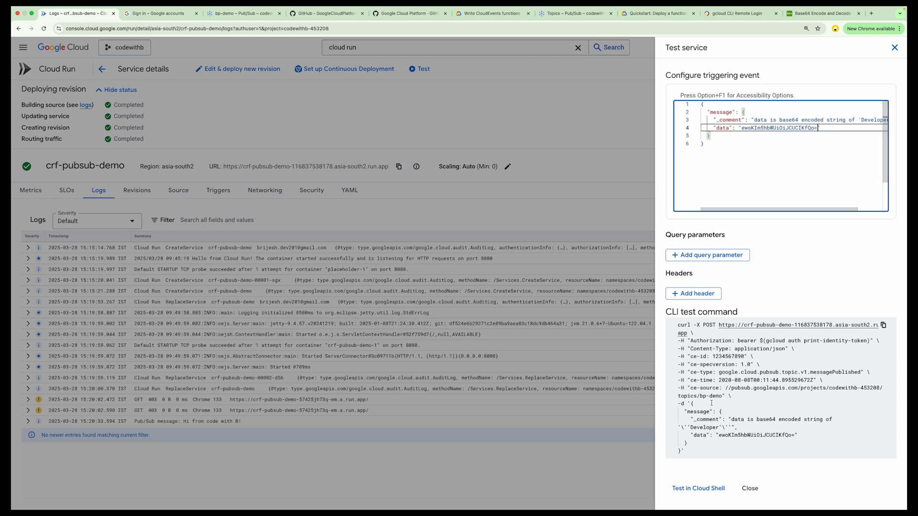
Step: Run the generated curl test command in Cloud Shell and check the decoded Pub/Sub message in the service logs
{"action": "left_click", "coordinate": [690, 488]}
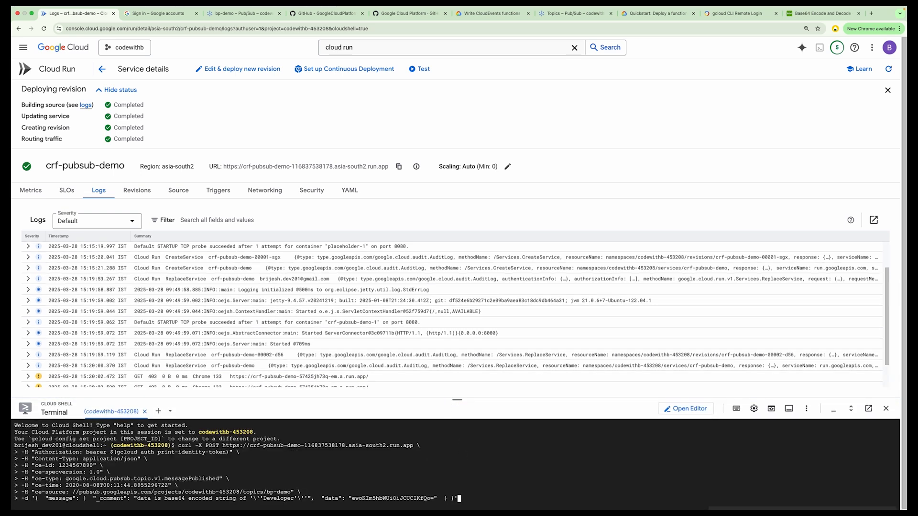
{"action": "key", "text": "Return"}
{"action": "left_click_drag", "start_coordinate": [134, 399], "coordinate": [221, 399]}
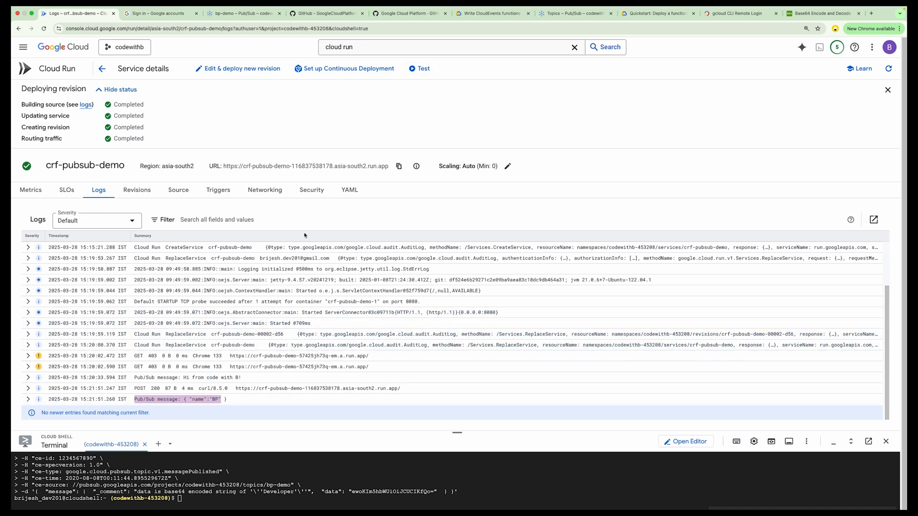
Step: Reopen the service test and examine the CLI curl command's service URL, ce- headers and JSON message body
{"action": "left_click", "coordinate": [420, 70]}
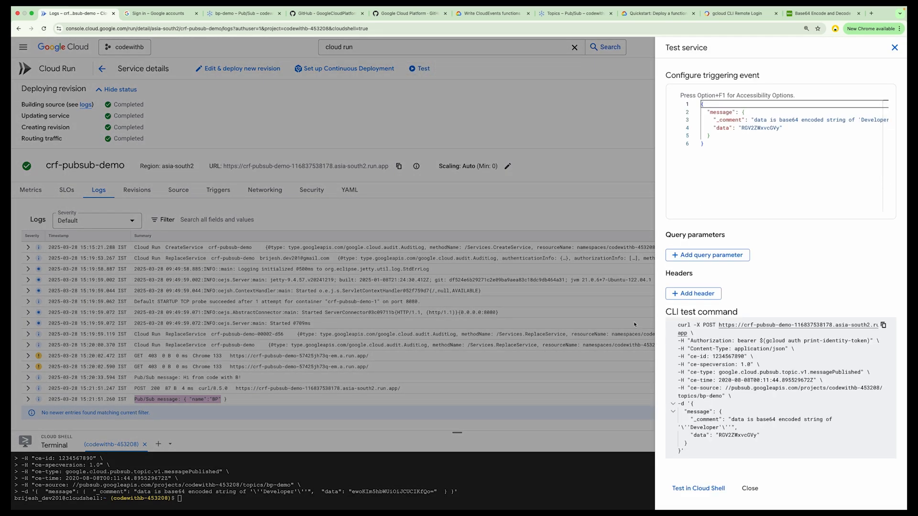
{"action": "triple_click", "coordinate": [721, 328]}
{"action": "left_click", "coordinate": [721, 331]}
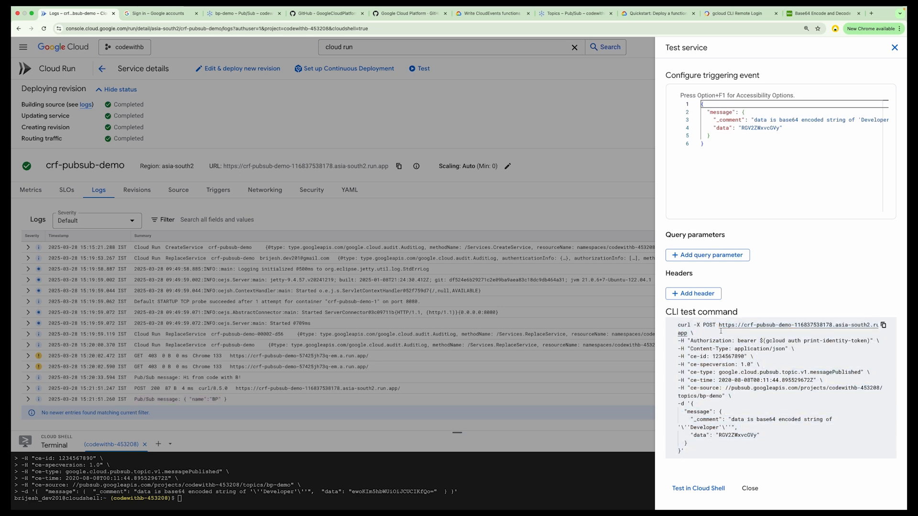
{"action": "left_click_drag", "start_coordinate": [718, 326], "coordinate": [773, 444]}
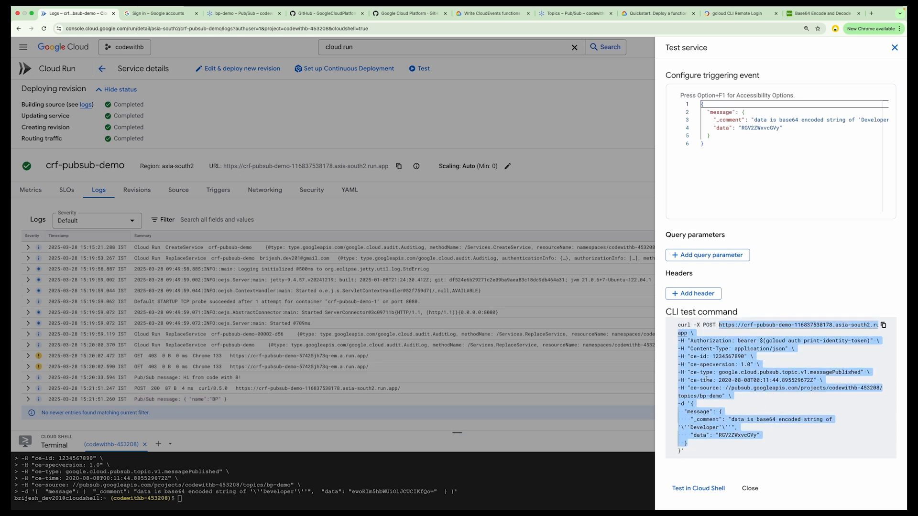
{"action": "left_click", "coordinate": [774, 443]}
{"action": "left_click_drag", "start_coordinate": [678, 404], "coordinate": [699, 447]}
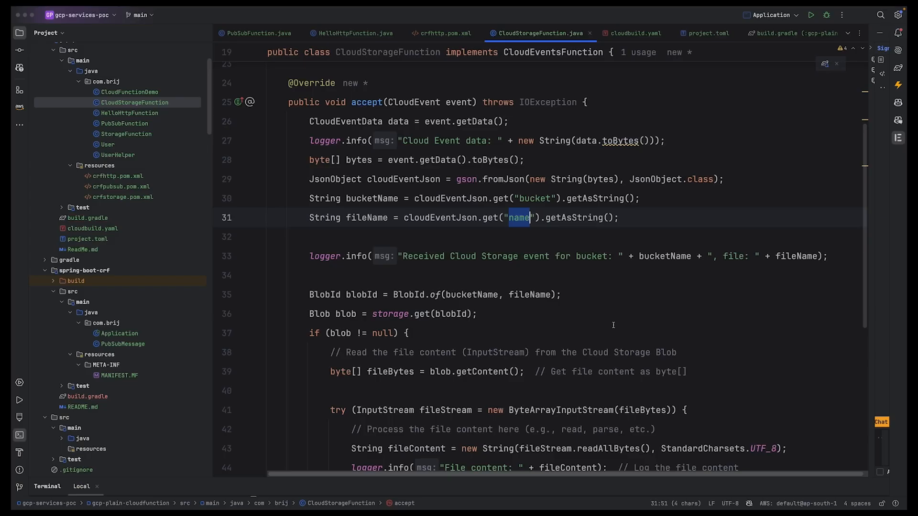